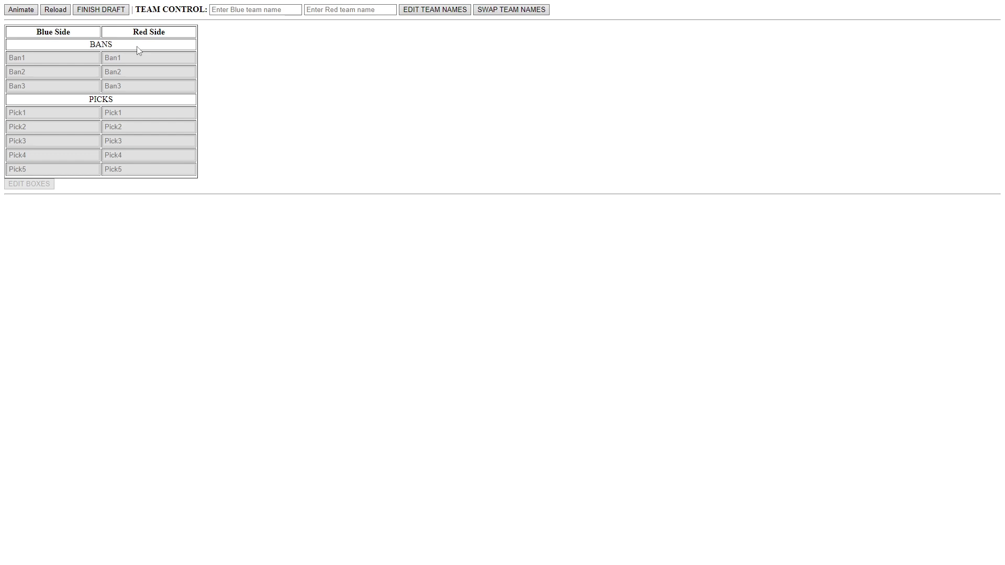
# Step: Switch from the empty control panel to the maximized Notepad++ window with the prototype 6 and 7 notes
pyautogui.moveTo(138, 69); pyautogui.dragTo(134, 129)
pyautogui.click(134, 128)
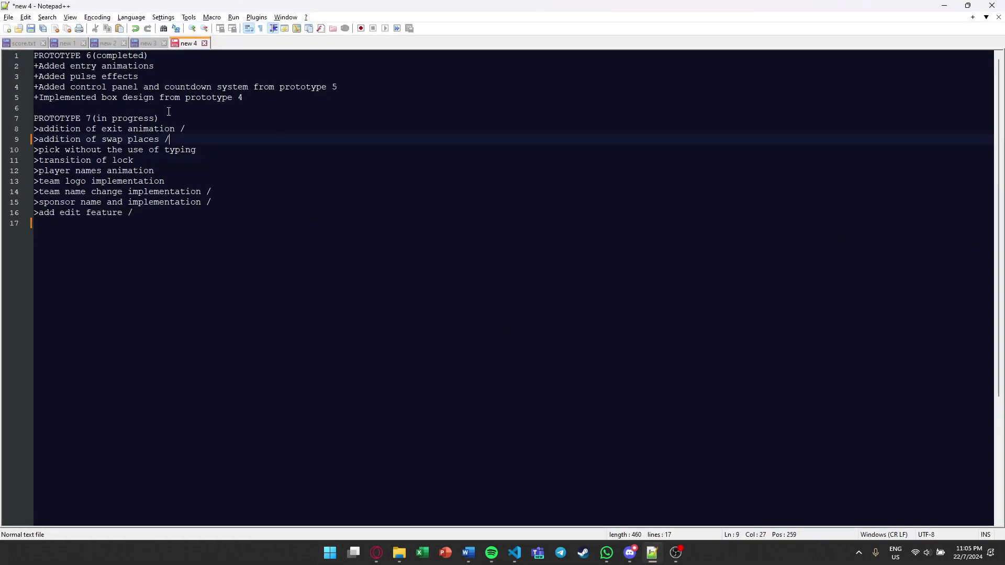
# Step: Highlight the prototype 6 notes: added entry animations, pulse effects and control panel
pyautogui.click(134, 97)
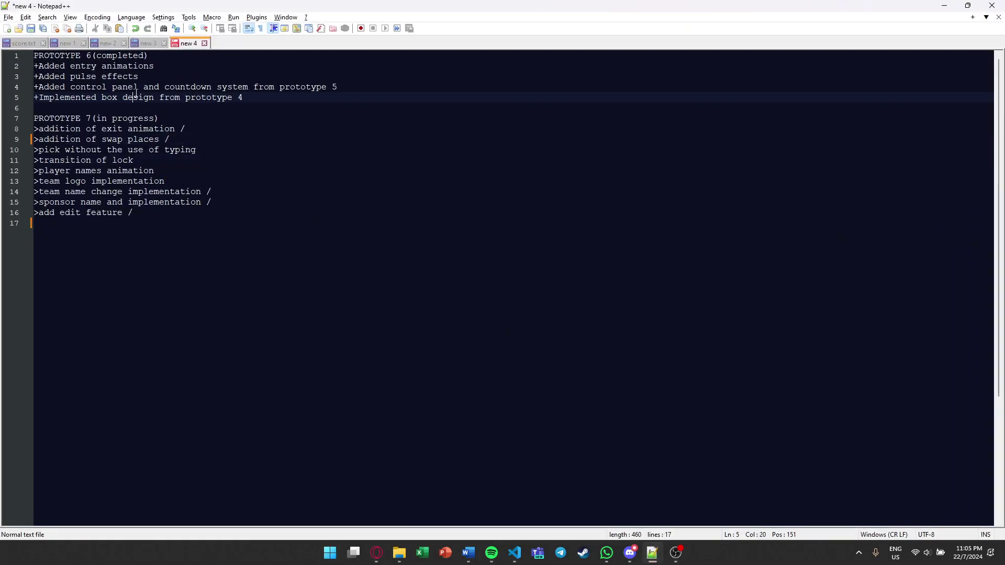
pyautogui.click(168, 66)
pyautogui.hotkey('ctrl', 'shift', 'Left')
pyautogui.hotkey('ctrl', 'shift', 'Left')
pyautogui.hotkey('ctrl', 'shift', 'Left')
pyautogui.hotkey('ctrl', 'shift', 'Left')
pyautogui.hotkey('shift', 'Right')
pyautogui.moveTo(139, 77); pyautogui.dragTo(162, 90)
# Step: Shrink Notepad++ into a window over the page, tall enough for all 17 lines, and highlight the box design note
pyautogui.moveTo(252, 5); pyautogui.dragTo(303, 70)
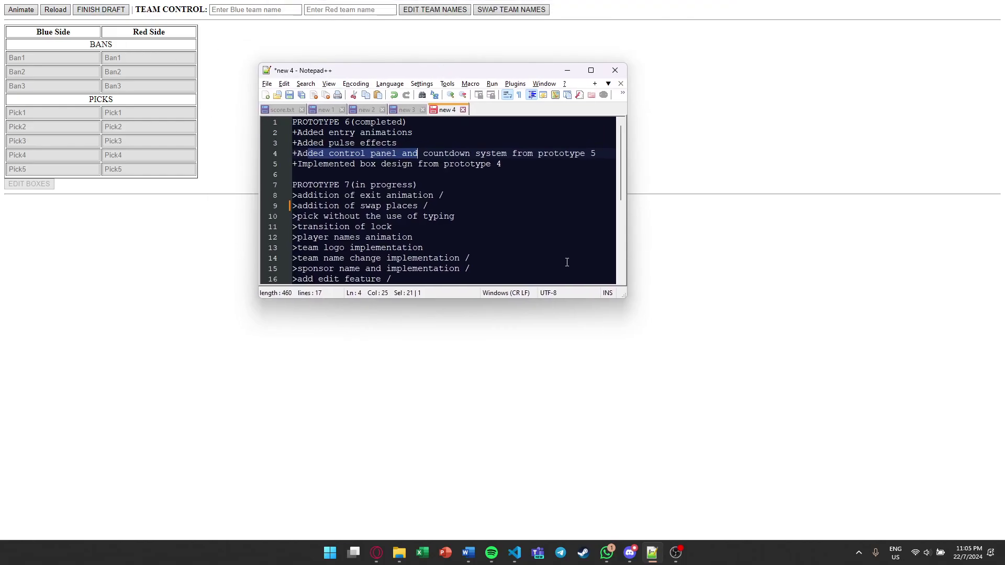
pyautogui.moveTo(510, 299); pyautogui.dragTo(511, 391)
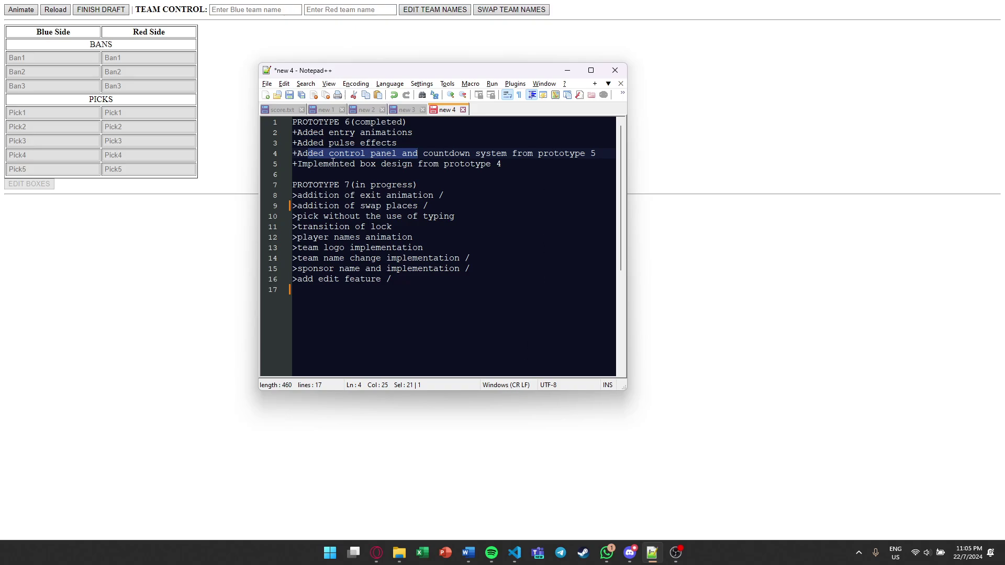
pyautogui.moveTo(324, 166); pyautogui.dragTo(512, 163)
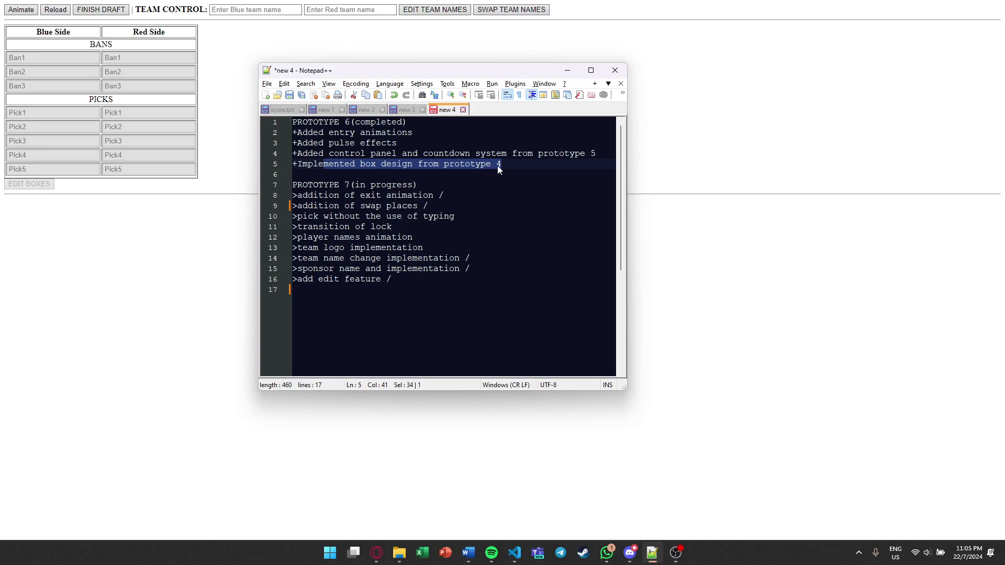
# Step: Highlight the Prototype 7 items: exit animation, swap places, team name, sponsor name and add edit feature
pyautogui.click(366, 186)
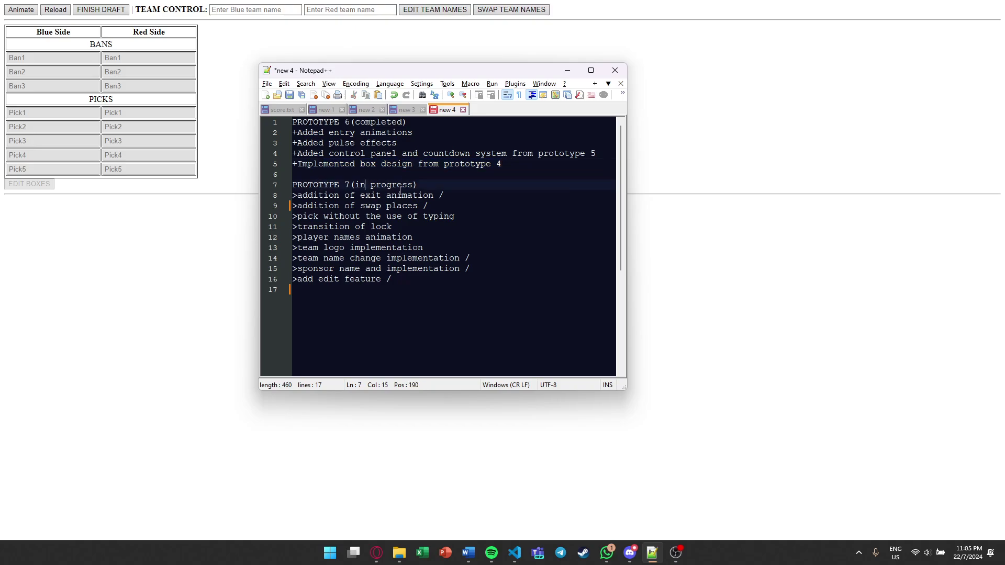
pyautogui.moveTo(444, 195); pyautogui.dragTo(292, 195)
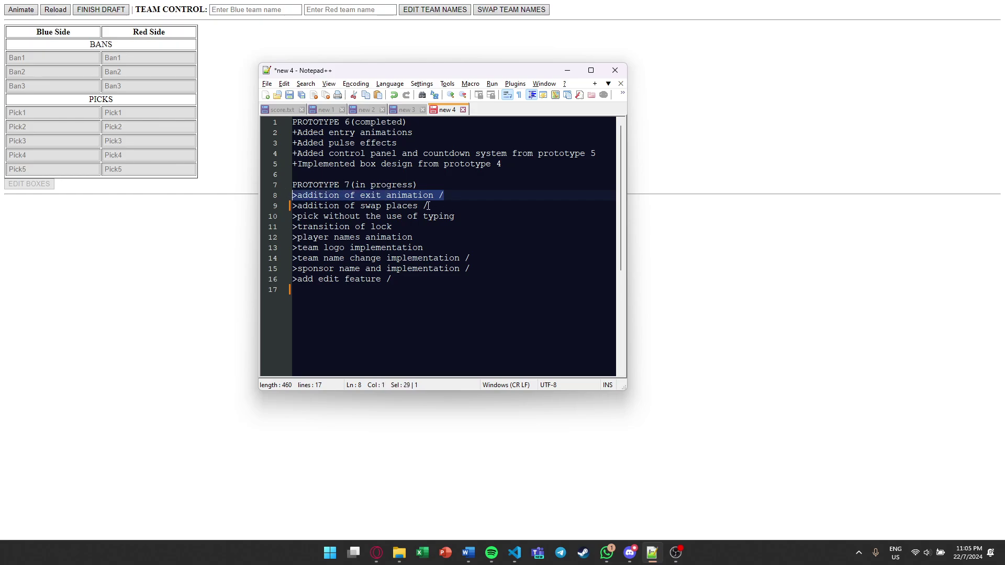
pyautogui.moveTo(428, 206); pyautogui.dragTo(293, 206)
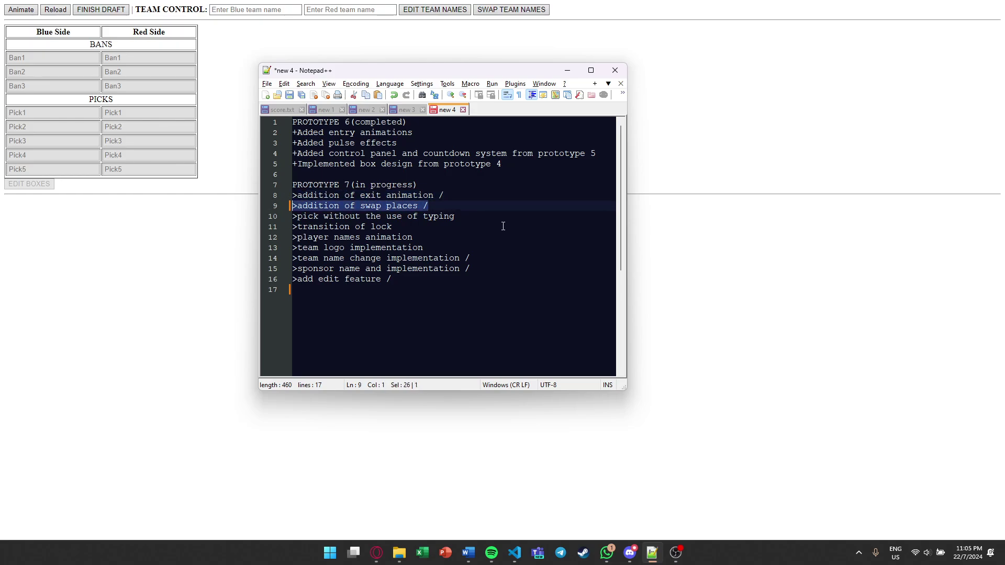
pyautogui.moveTo(470, 269); pyautogui.dragTo(293, 258)
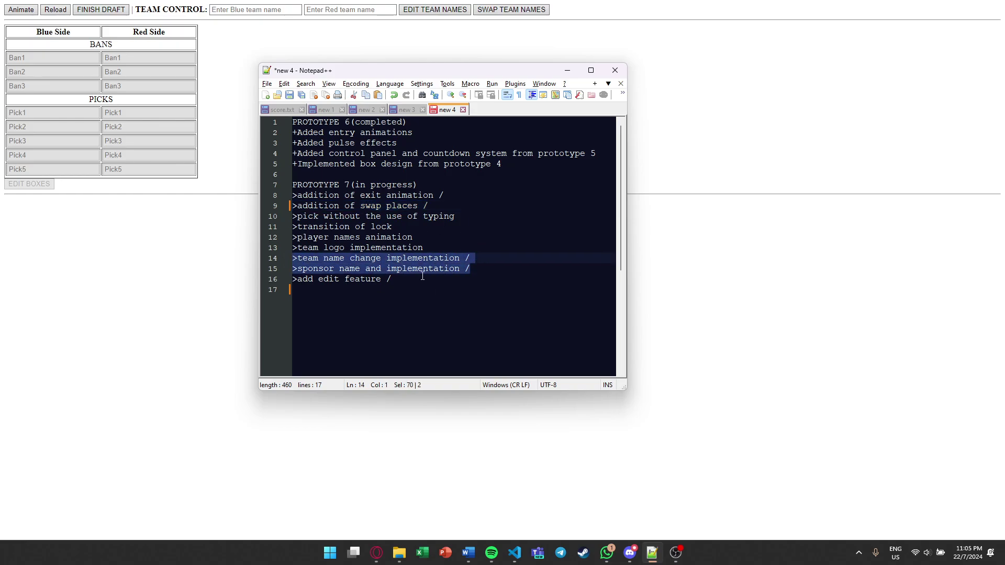
pyautogui.moveTo(471, 269); pyautogui.dragTo(286, 266)
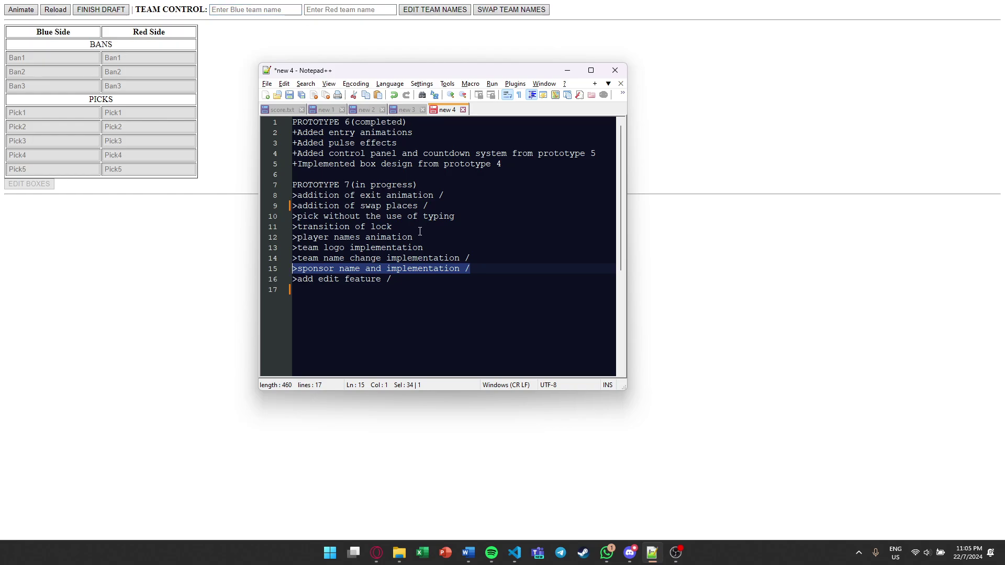
pyautogui.moveTo(402, 279); pyautogui.dragTo(293, 279)
pyautogui.click(298, 291)
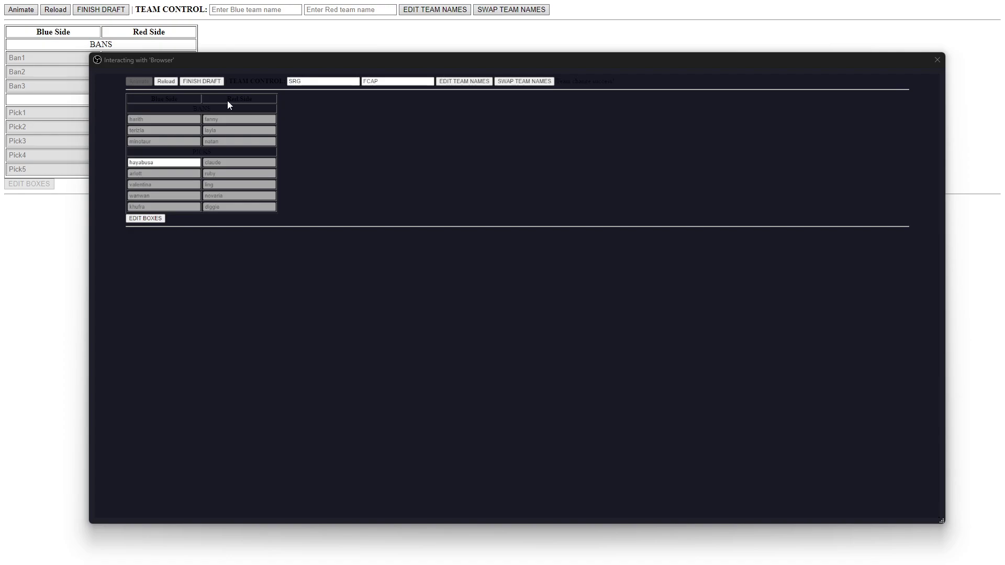
# Step: Reload and animate the draft, enter fanny as Blue Ban1, and close the Interact window
pyautogui.click(166, 82)
pyautogui.click(140, 82)
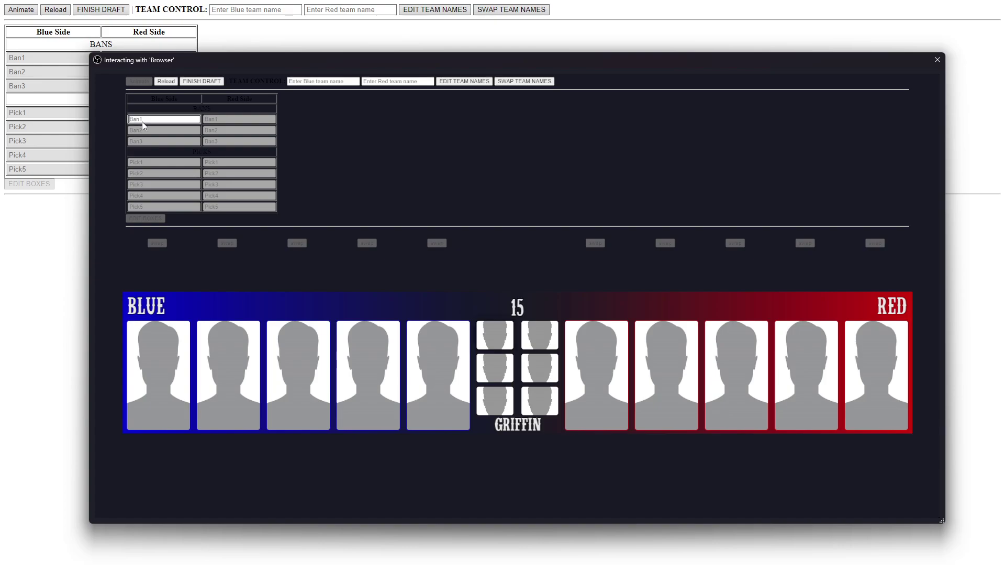
pyautogui.write('ny')
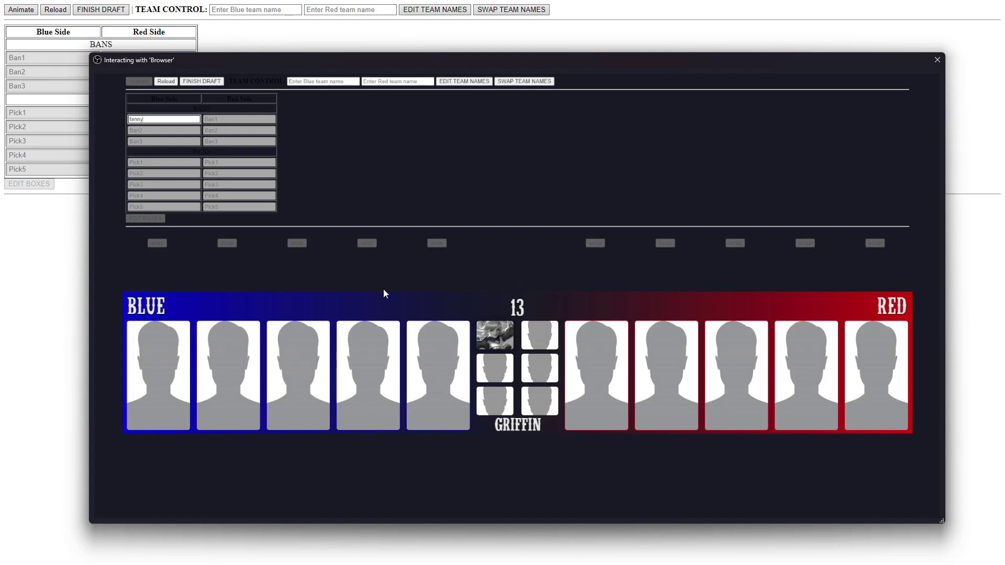
pyautogui.click(938, 59)
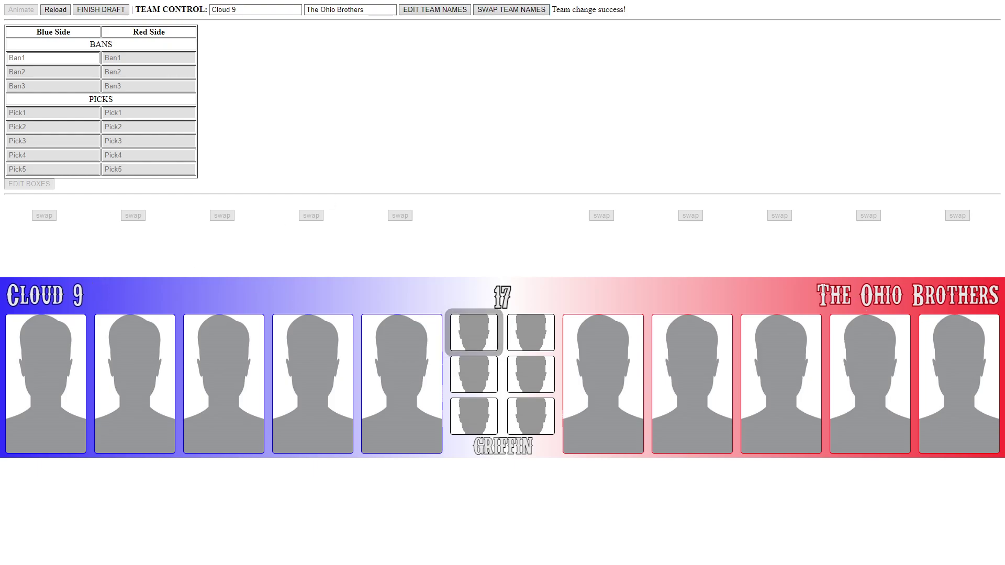
# Step: Enter the first two bans: fanny and diggie for blue, chip and moskov for red
pyautogui.click(28, 56)
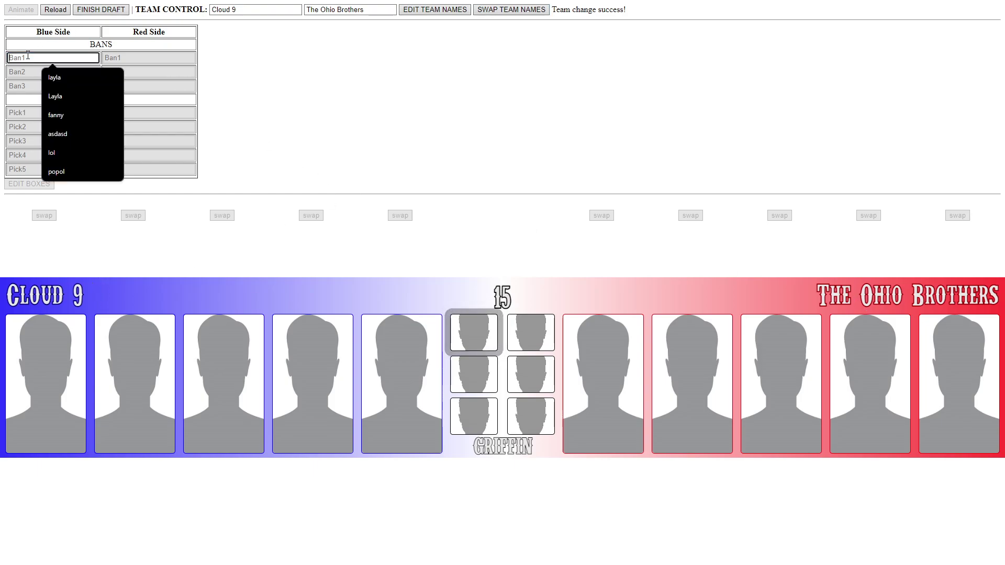
pyautogui.click(64, 109)
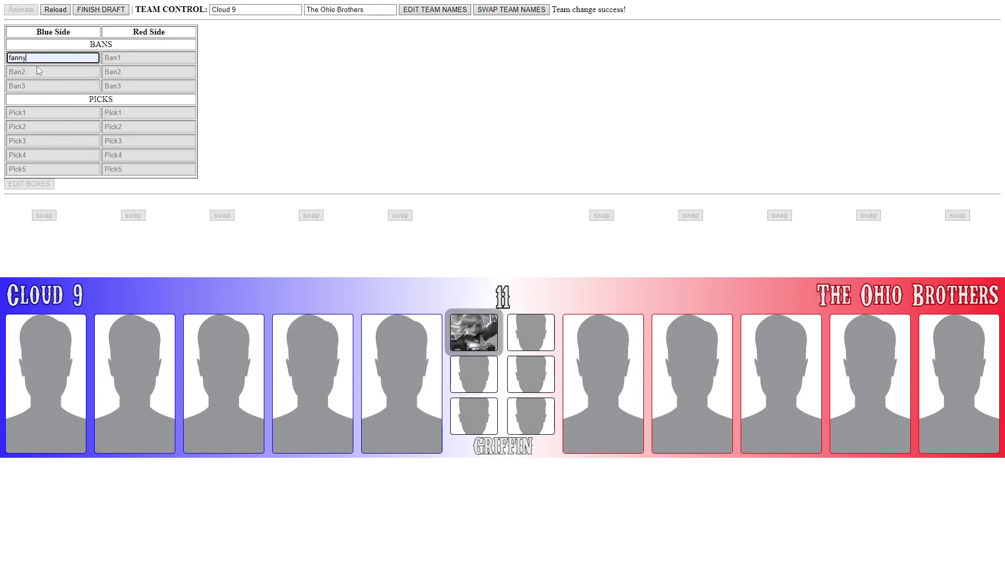
pyautogui.press('Tab')
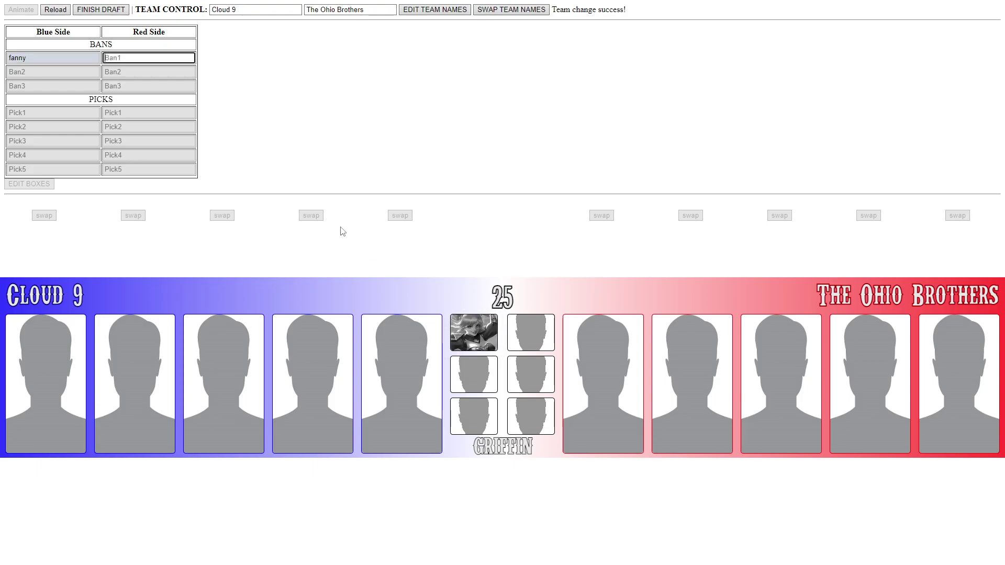
pyautogui.write('chip')
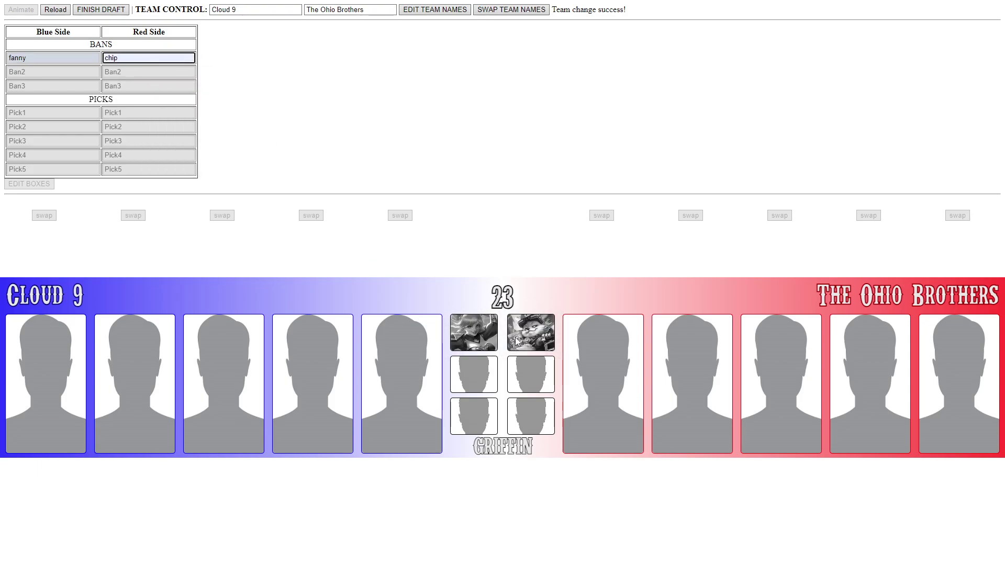
pyautogui.press('Tab')
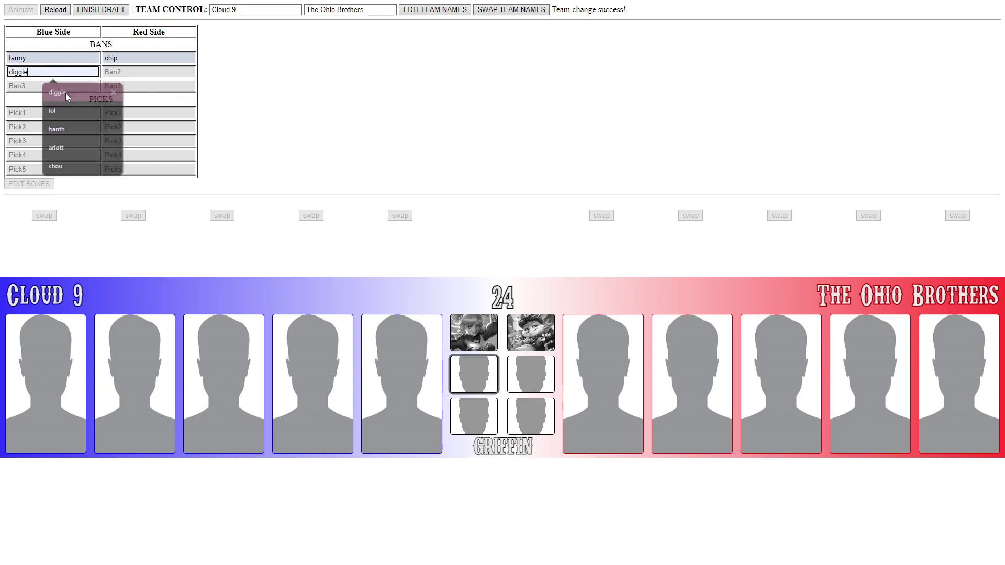
pyautogui.click(62, 91)
pyautogui.click(128, 69)
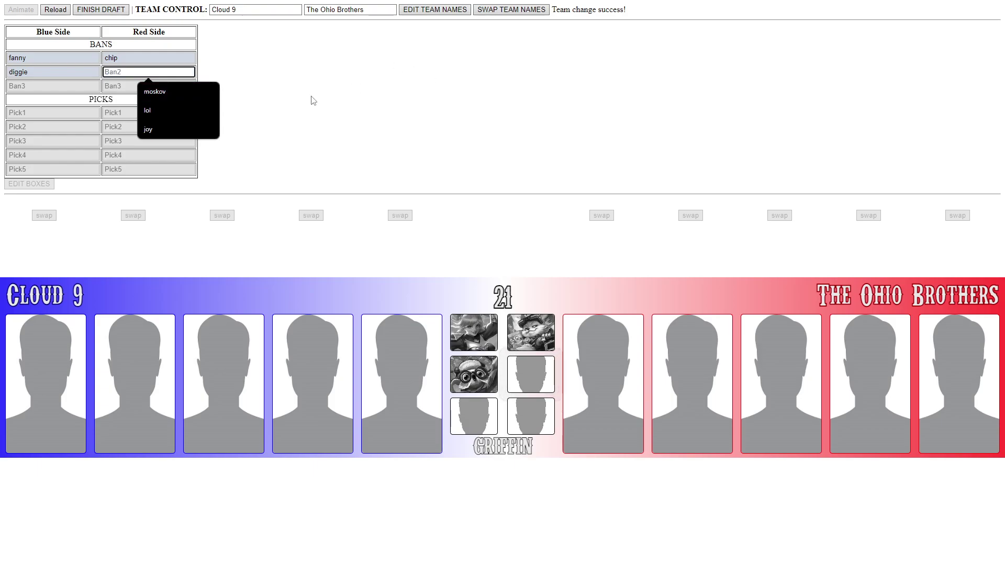
pyautogui.click(171, 93)
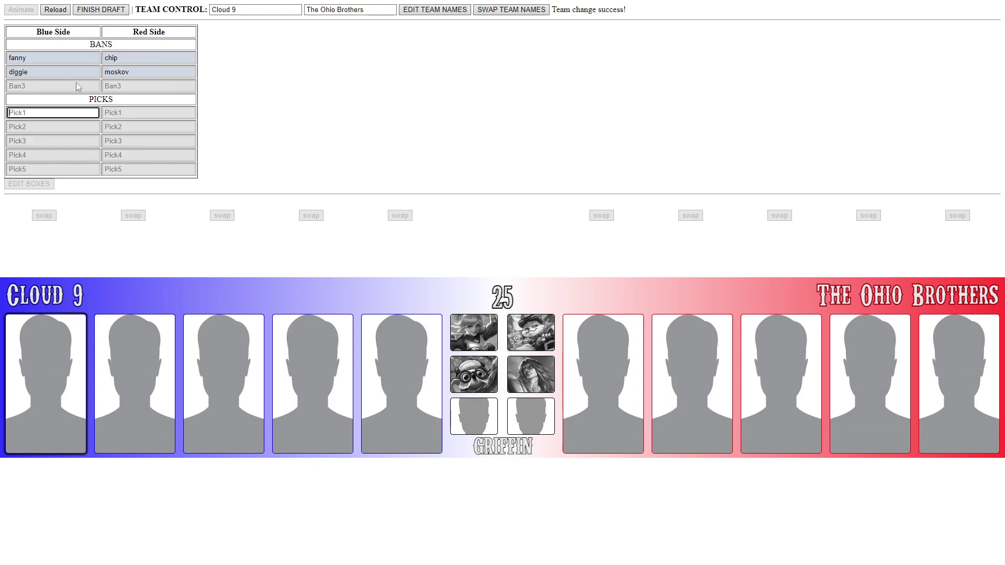
# Step: Pick ling as blue's first pick, and terizla and valentina as red's first two picks
pyautogui.write('ling')
pyautogui.click(59, 133)
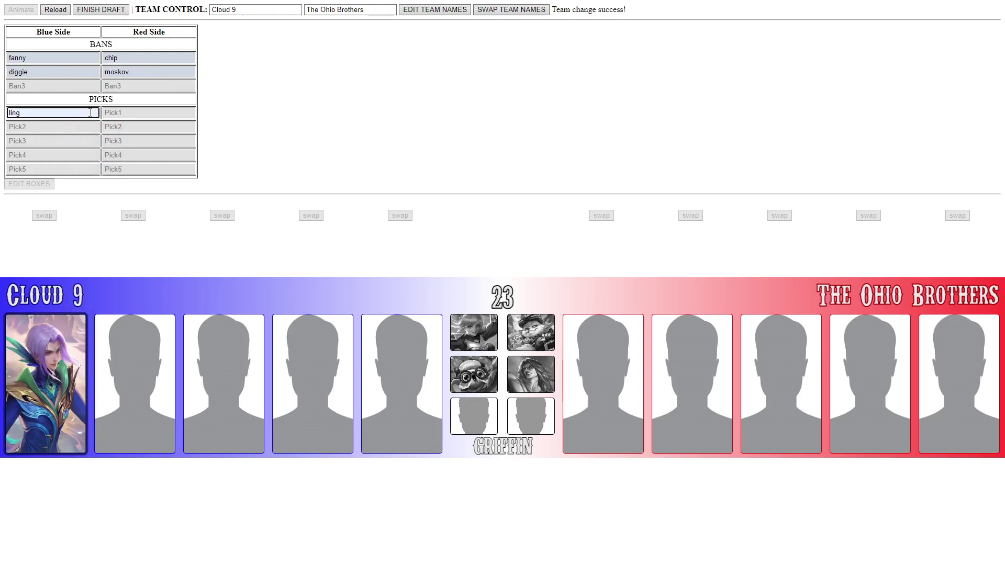
pyautogui.click(136, 113)
pyautogui.write('terizla')
pyautogui.click(136, 128)
pyautogui.write('va')
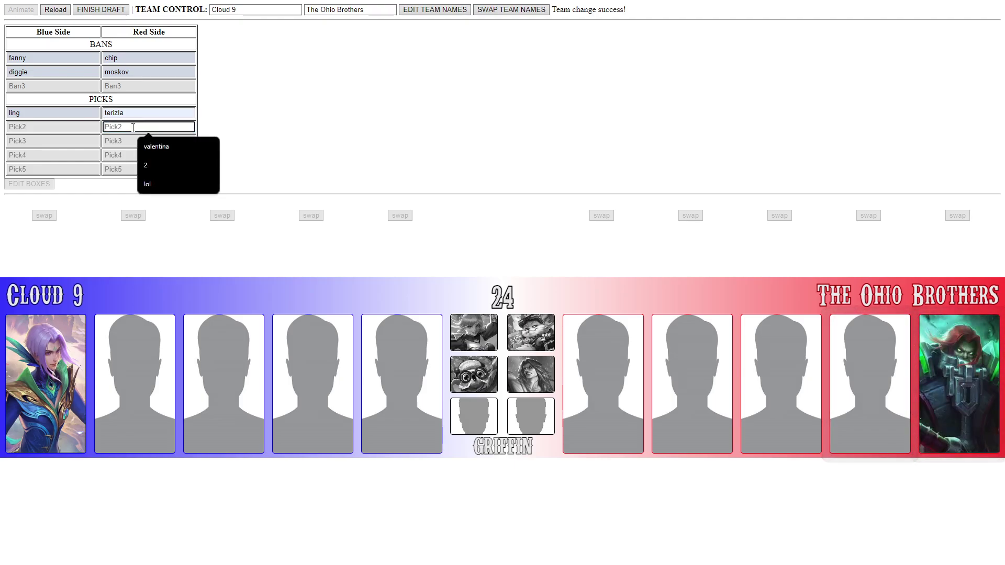
pyautogui.write('le')
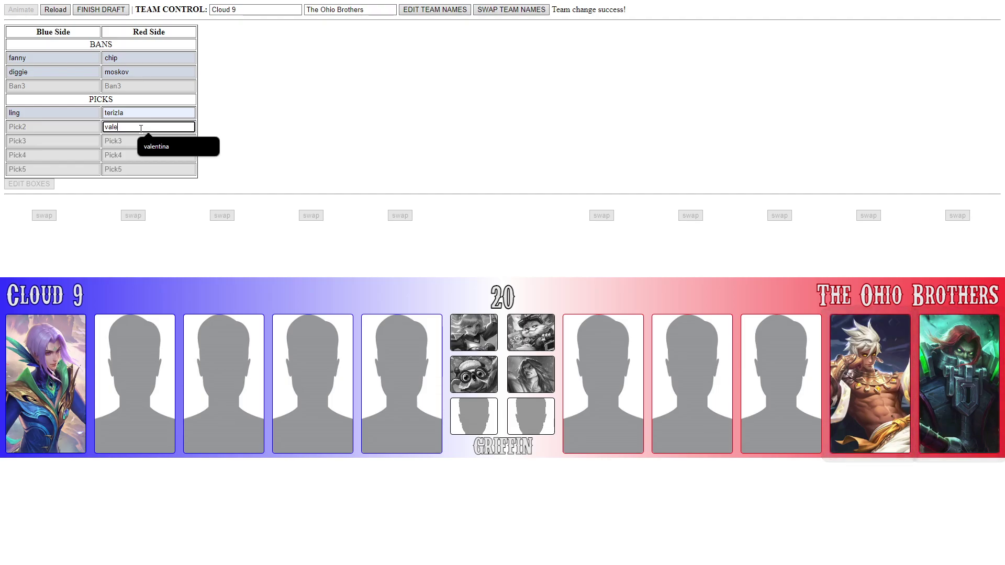
pyautogui.hotkey('ctrl', 'a')
pyautogui.write('v')
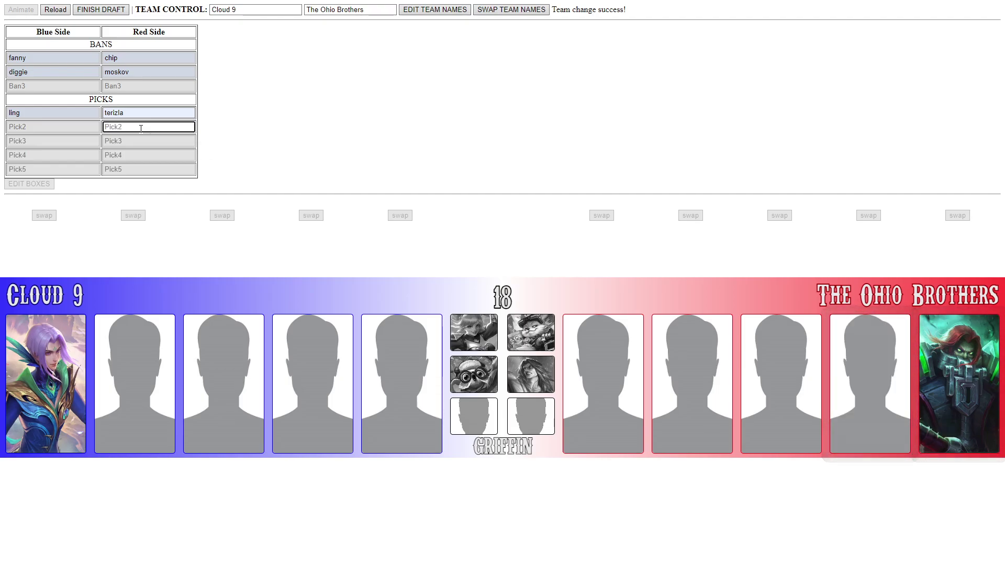
pyautogui.write('alentina')
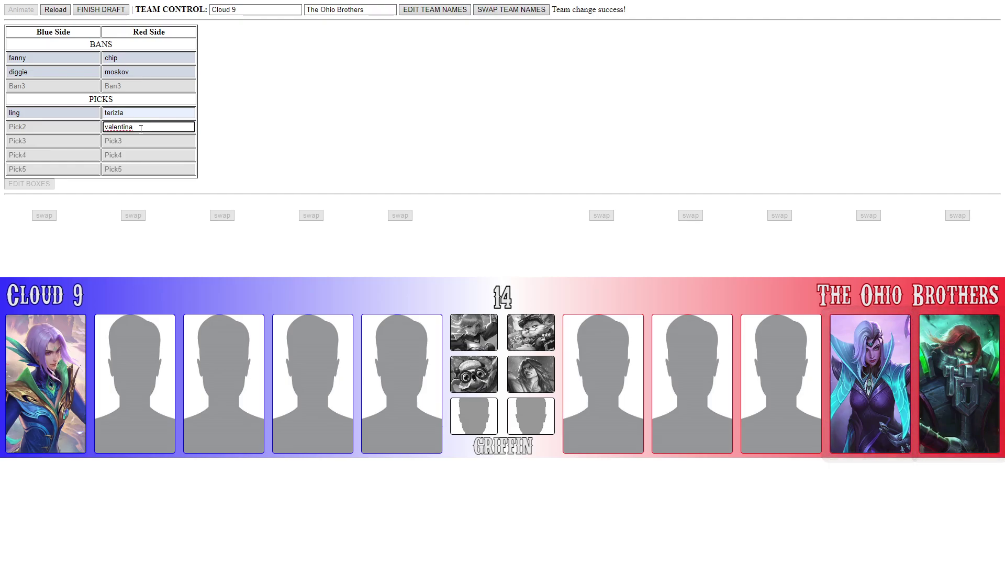
pyautogui.press('Return')
# Step: Pick ruby as blue's second pick and harith as red's third pick
pyautogui.click(77, 126)
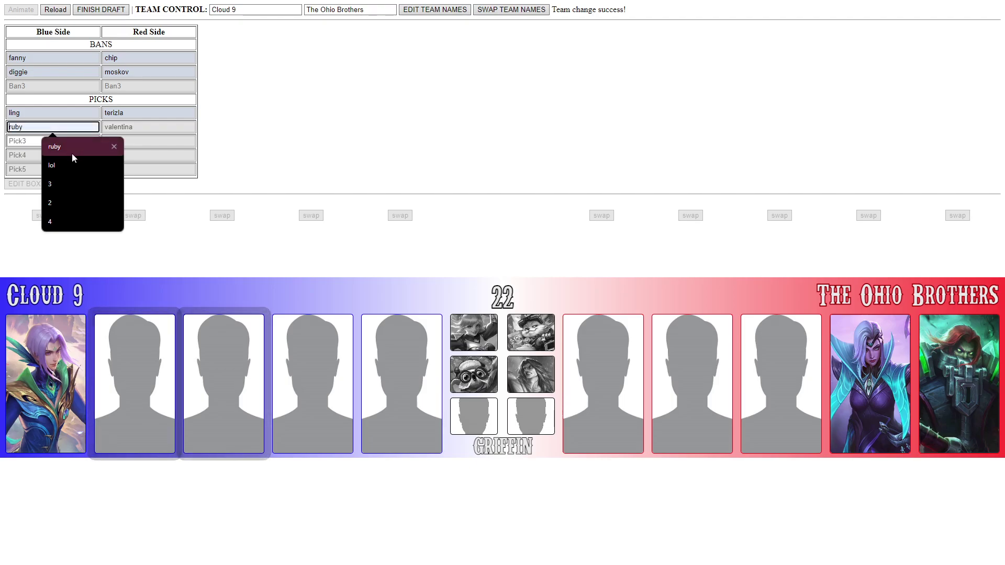
pyautogui.click(71, 152)
pyautogui.press('Return')
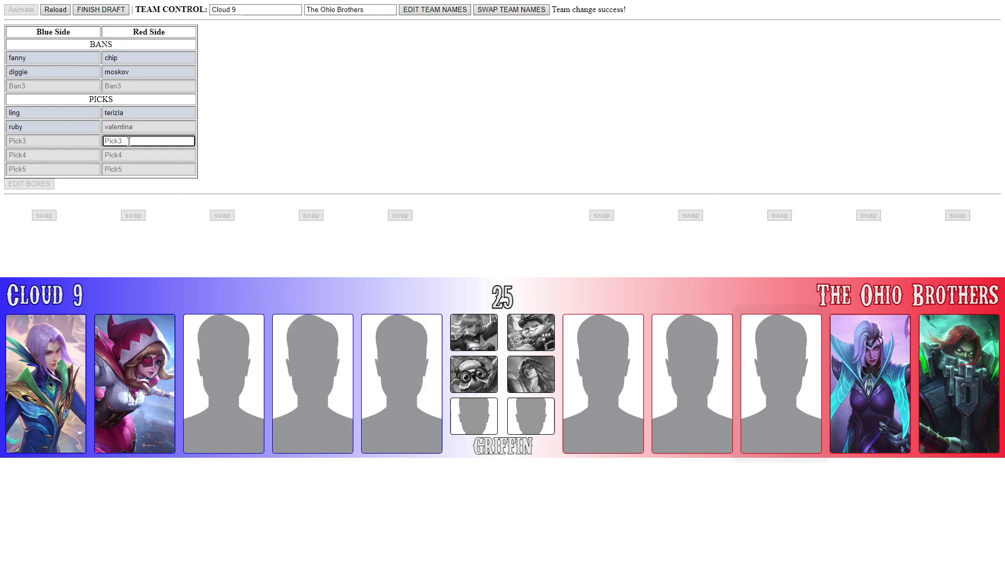
pyautogui.write('harith')
pyautogui.click(166, 162)
# Step: Enter the third bans: minotaur for red and alpha for blue
pyautogui.click(121, 87)
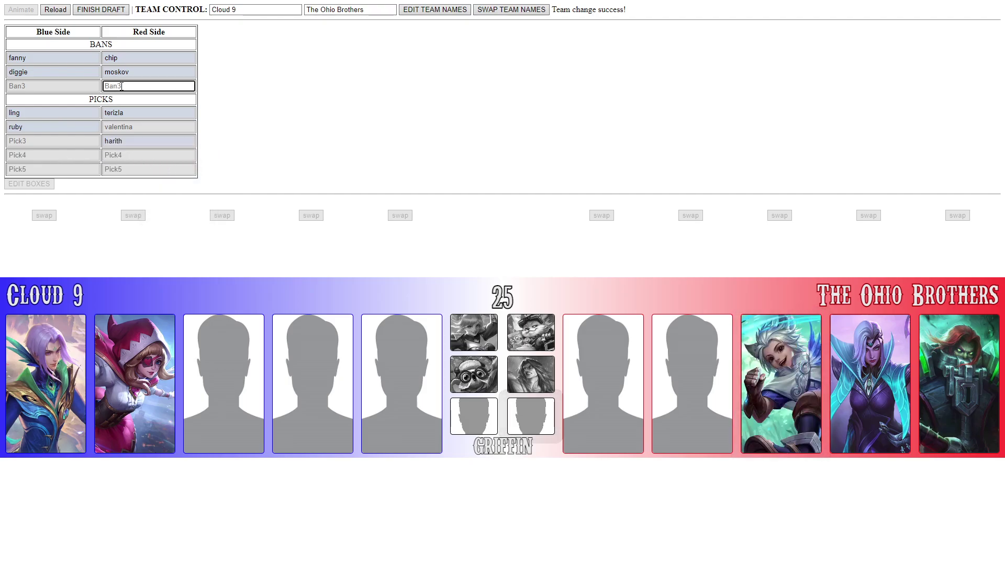
pyautogui.write('minotaur')
pyautogui.click(152, 105)
pyautogui.click(62, 86)
pyautogui.write('alpha')
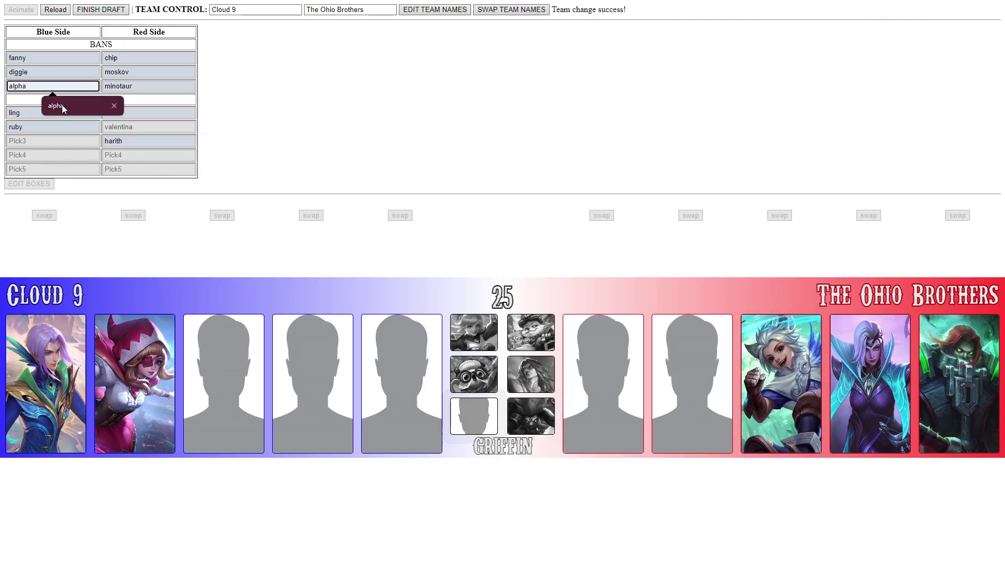
pyautogui.click(61, 105)
# Step: Pick arlott and akai for red, kadita and tigreal for blue, then lock the draft
pyautogui.click(147, 155)
pyautogui.write('4')
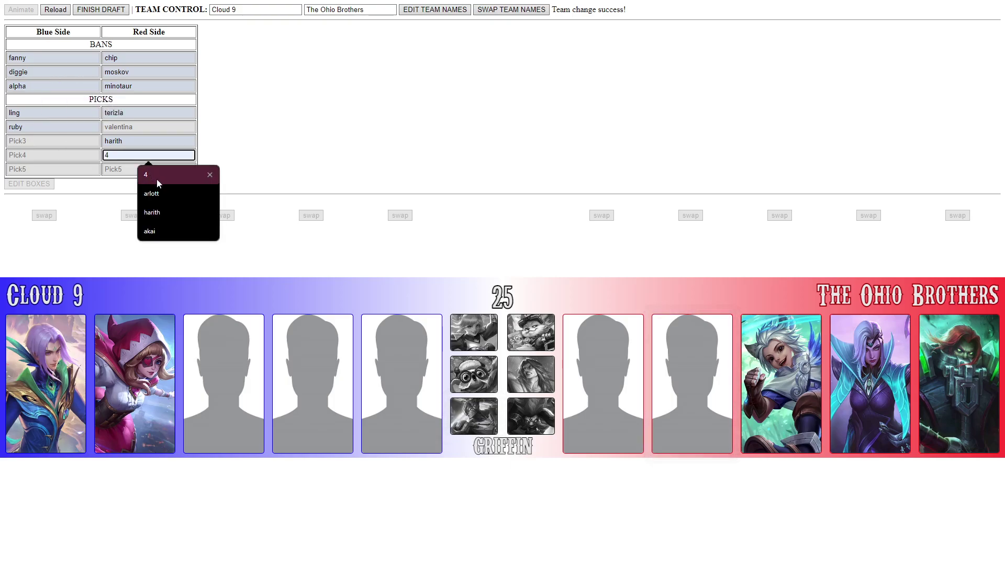
pyautogui.click(155, 193)
pyautogui.click(84, 156)
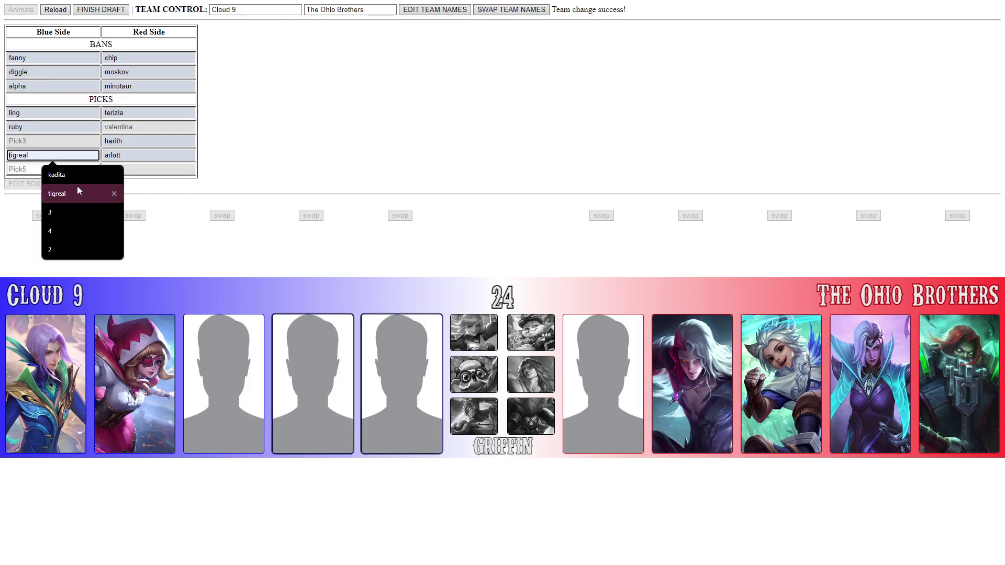
pyautogui.click(74, 175)
pyautogui.click(73, 170)
pyautogui.click(76, 207)
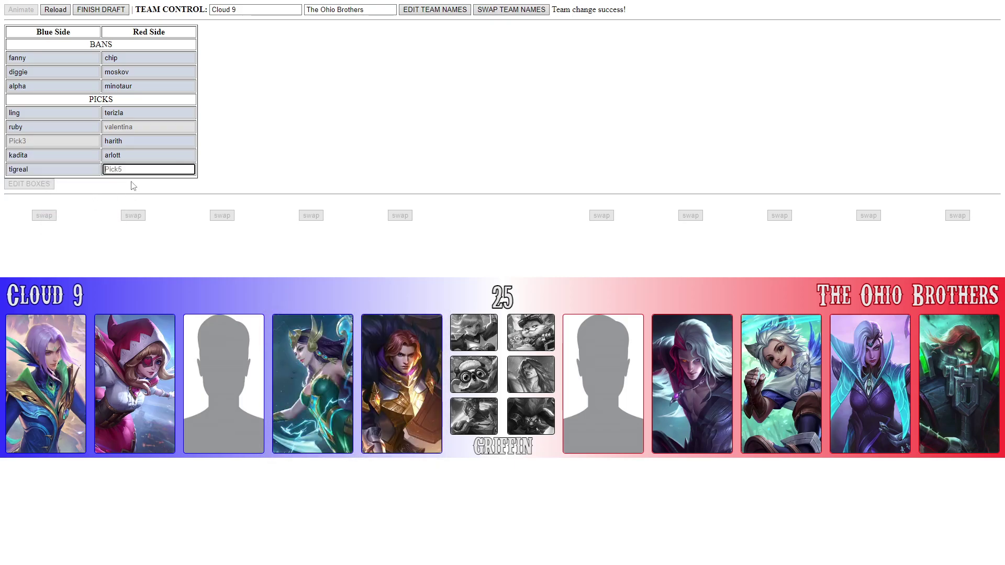
pyautogui.write('akai')
pyautogui.click(156, 205)
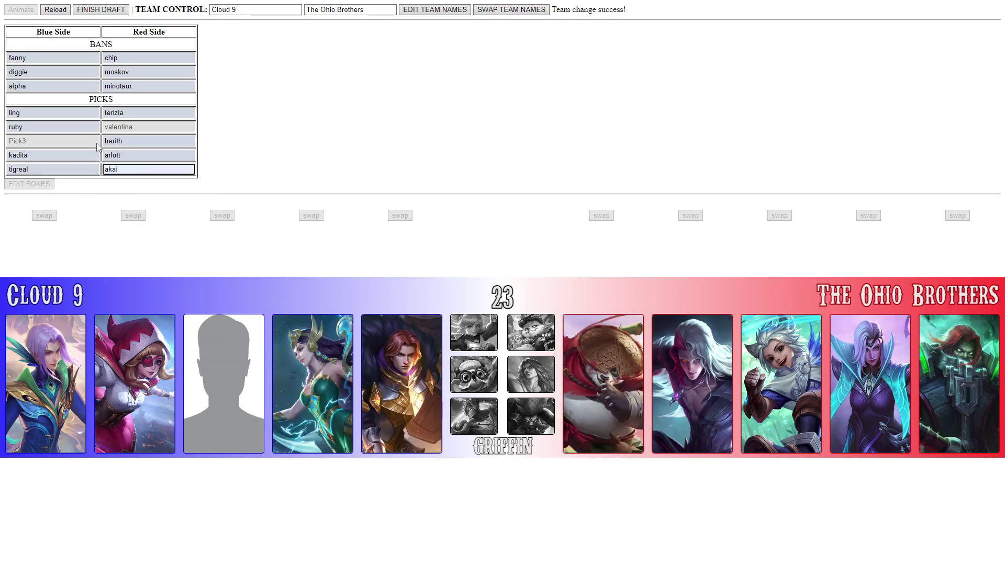
pyautogui.click(21, 145)
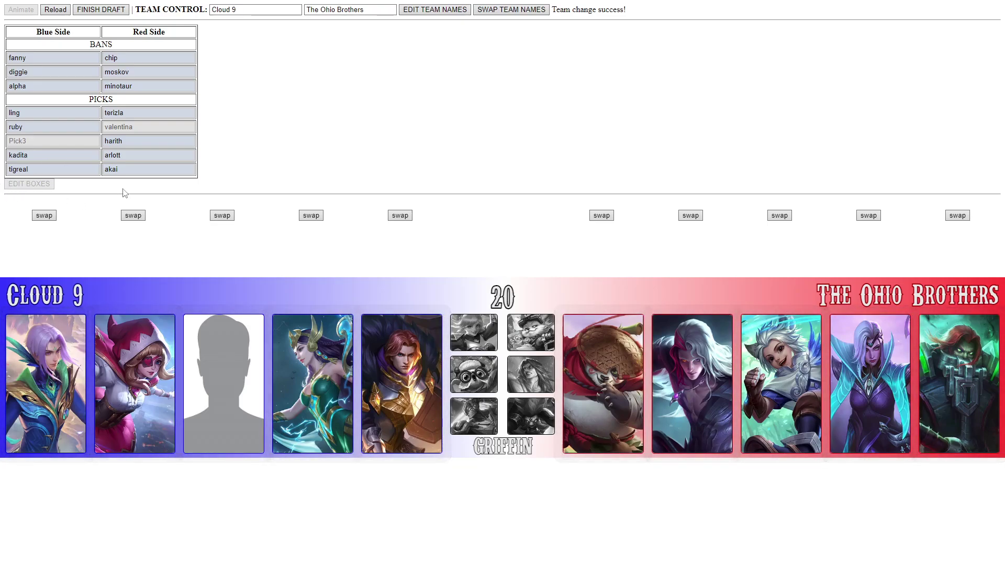
# Step: Reorder blue side's portraits with the swap buttons, moving Ruby toward later slots
pyautogui.click(133, 215)
pyautogui.click(222, 216)
pyautogui.click(311, 216)
pyautogui.click(222, 215)
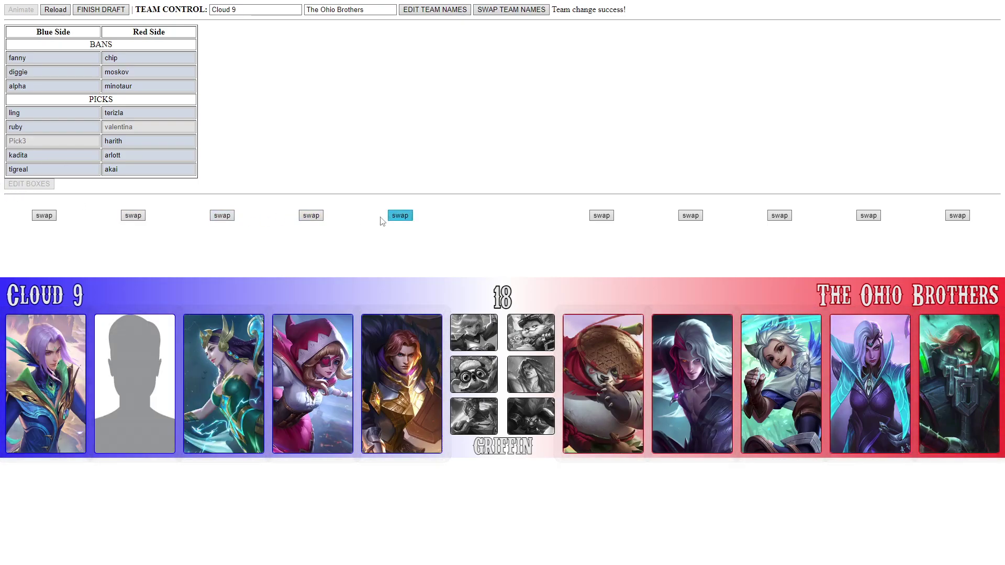
pyautogui.click(400, 215)
# Step: Unlock the boxes, pick claude for blue Pick3, and replace ruby with hylos in Pick2
pyautogui.click(29, 184)
pyautogui.click(37, 140)
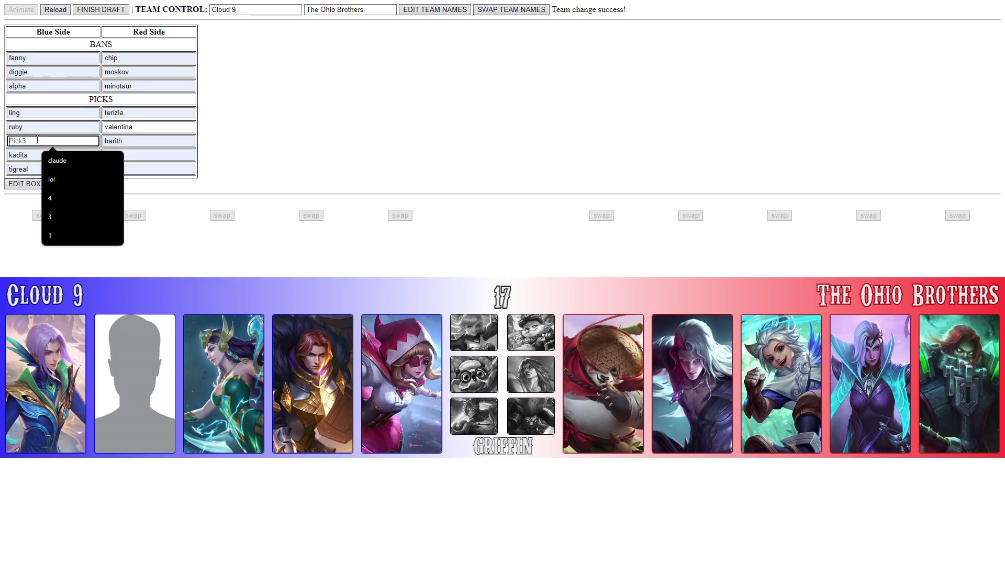
pyautogui.click(76, 167)
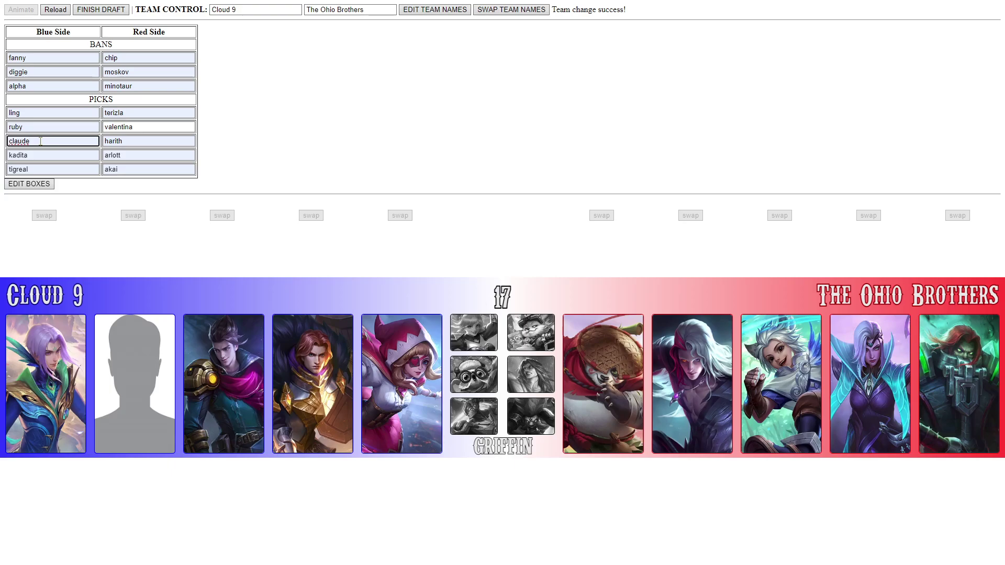
pyautogui.click(20, 156)
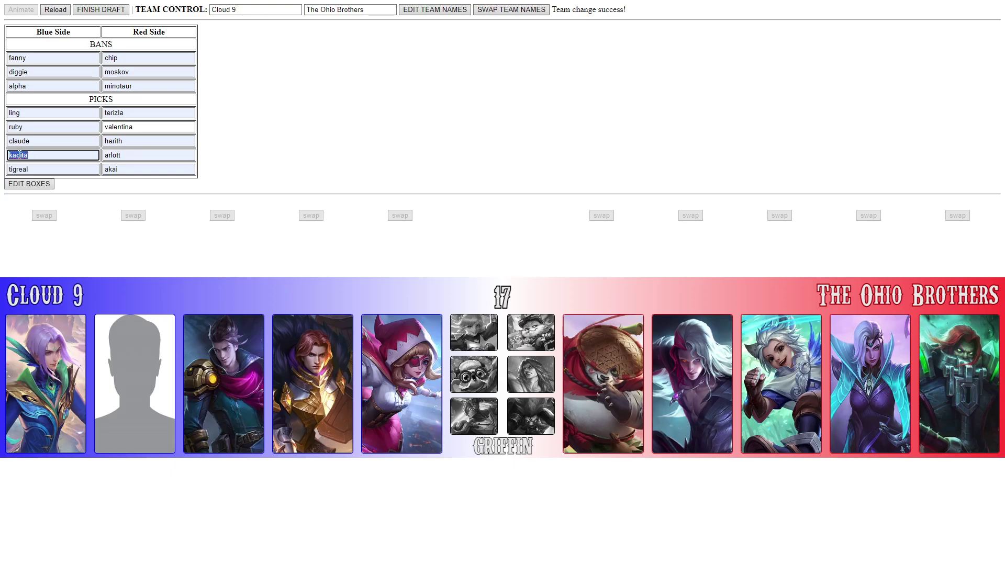
pyautogui.click(18, 126)
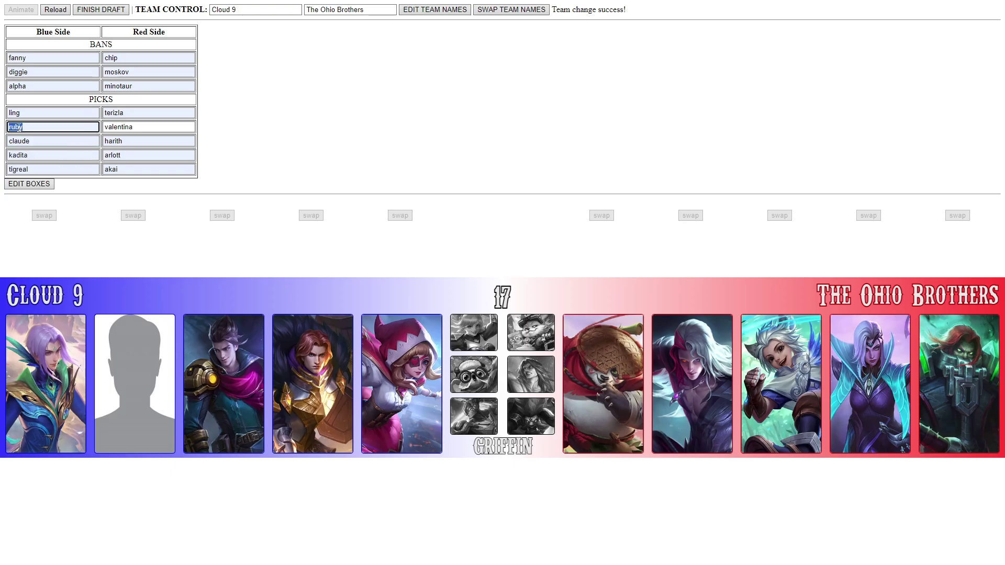
pyautogui.click(25, 142)
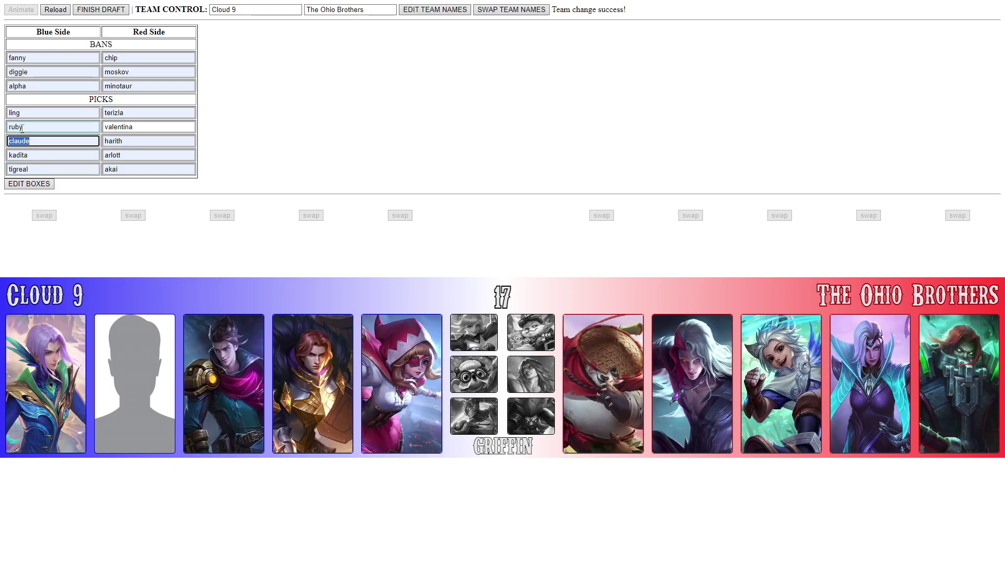
pyautogui.click(21, 128)
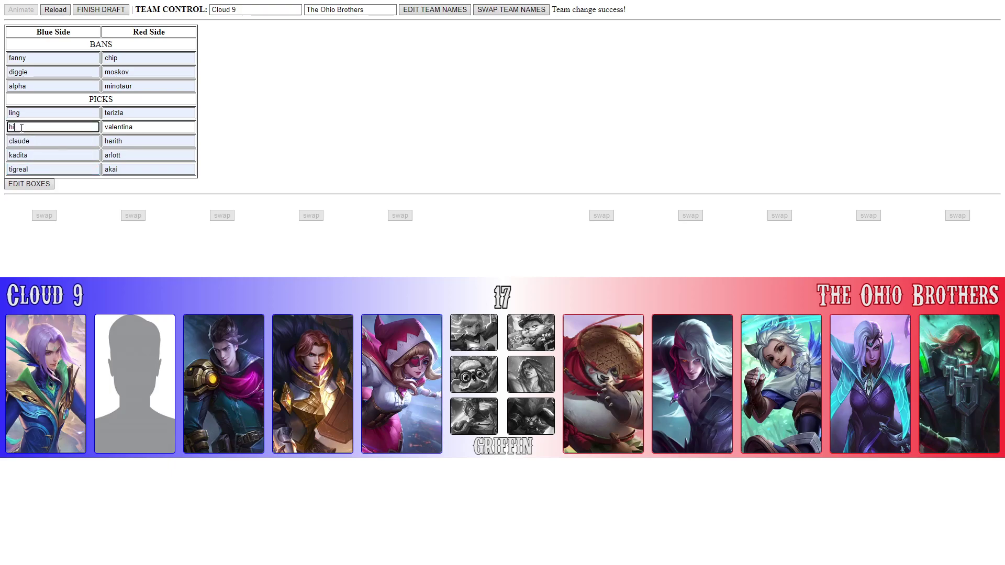
pyautogui.write('hylos')
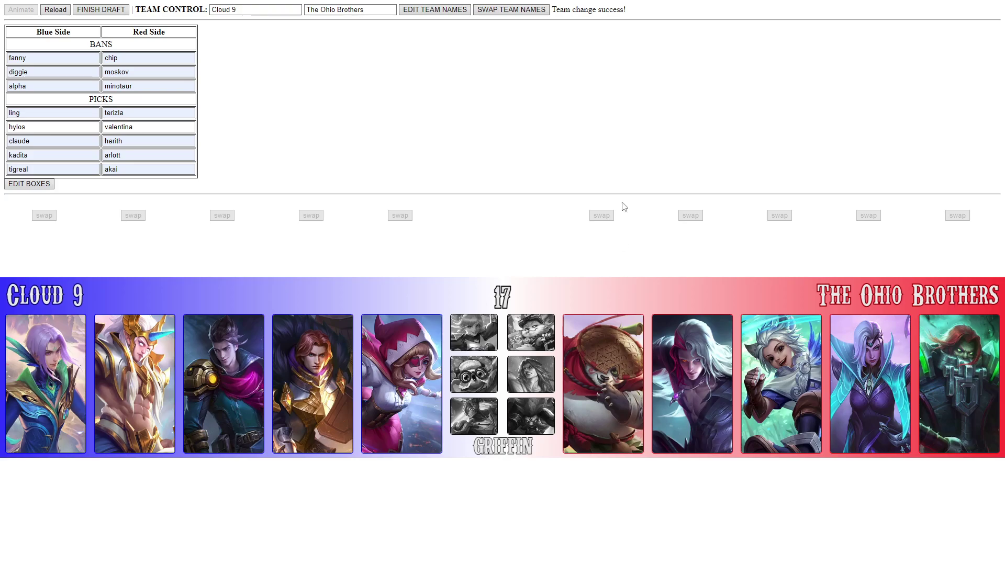
# Step: Finish the draft, reset to a blank page with Reload, and animate the overlay back in
pyautogui.click(82, 11)
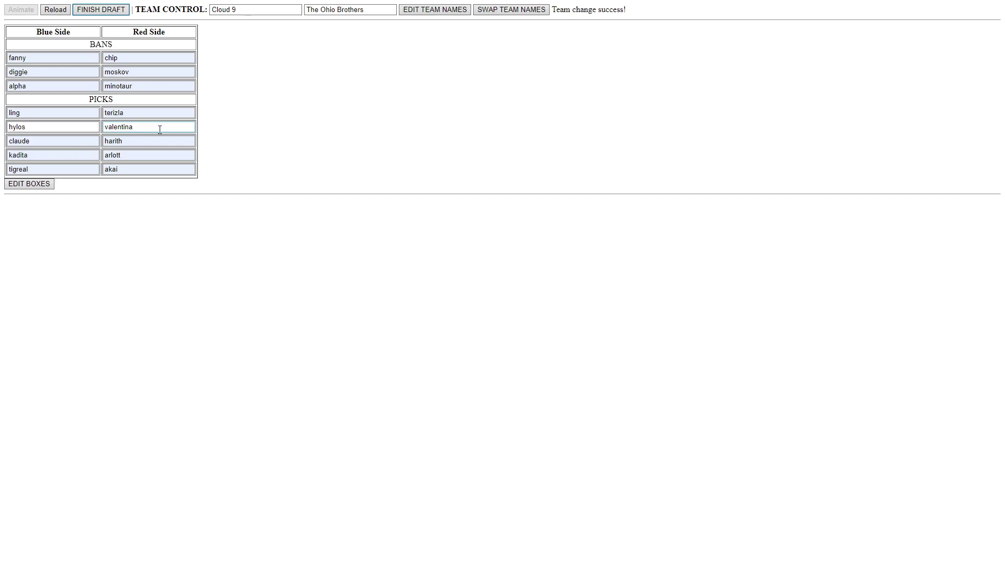
pyautogui.click(63, 11)
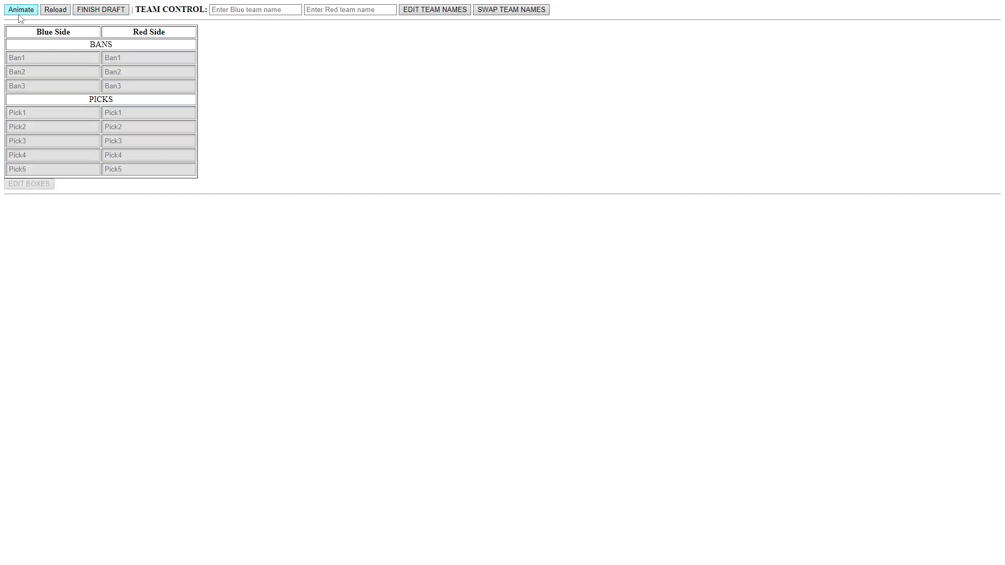
pyautogui.click(20, 10)
# Step: Ban layla for blue and chip for red, then try editing the team names on the overlay
pyautogui.click(32, 57)
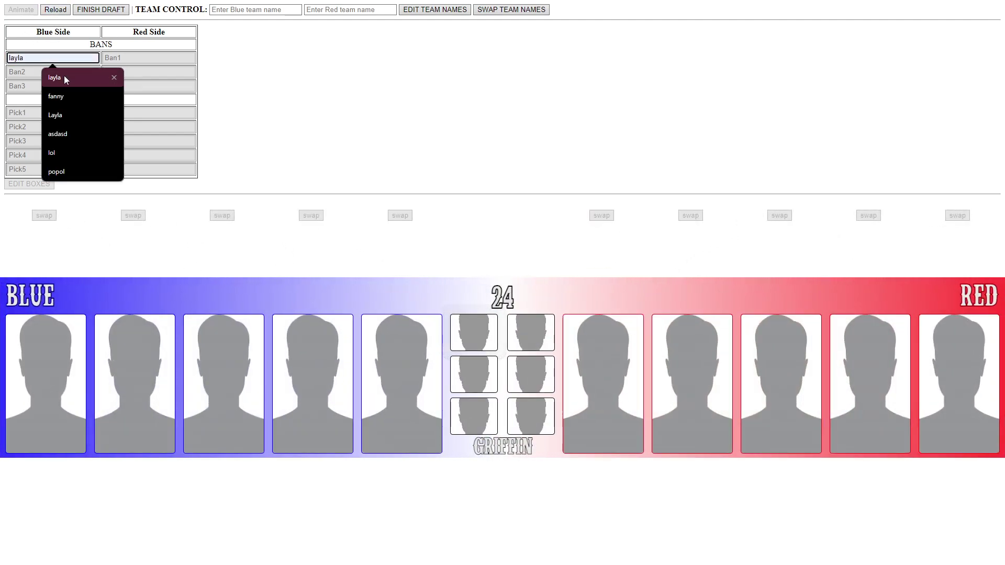
pyautogui.click(64, 77)
pyautogui.press('Tab')
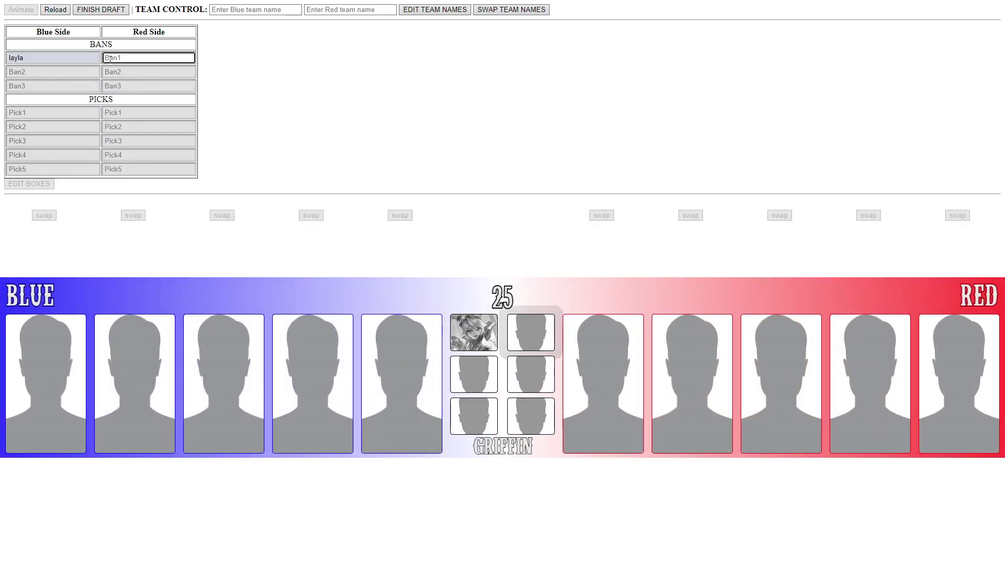
pyautogui.write('chip')
pyautogui.click(155, 79)
pyautogui.press('Tab')
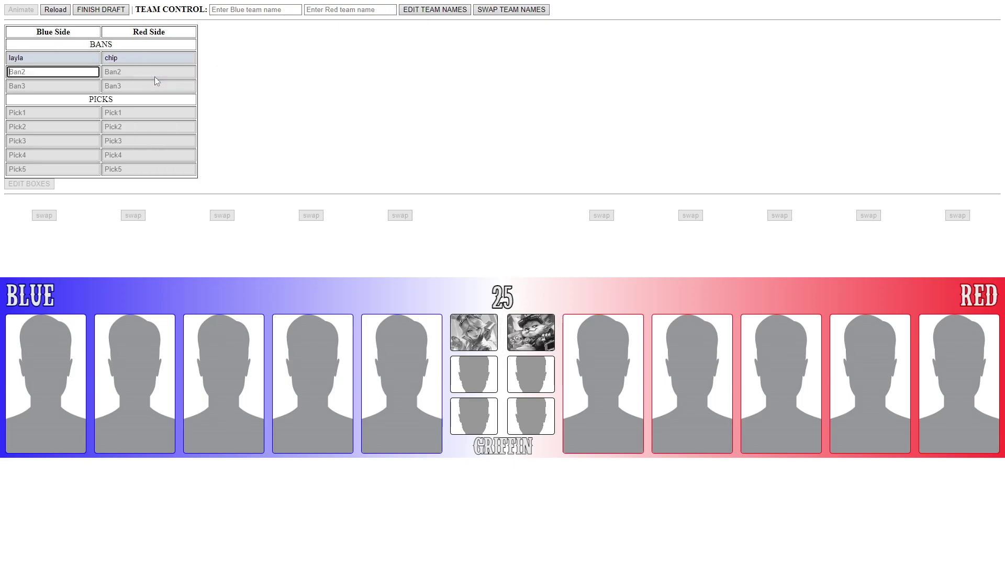
pyautogui.click(55, 304)
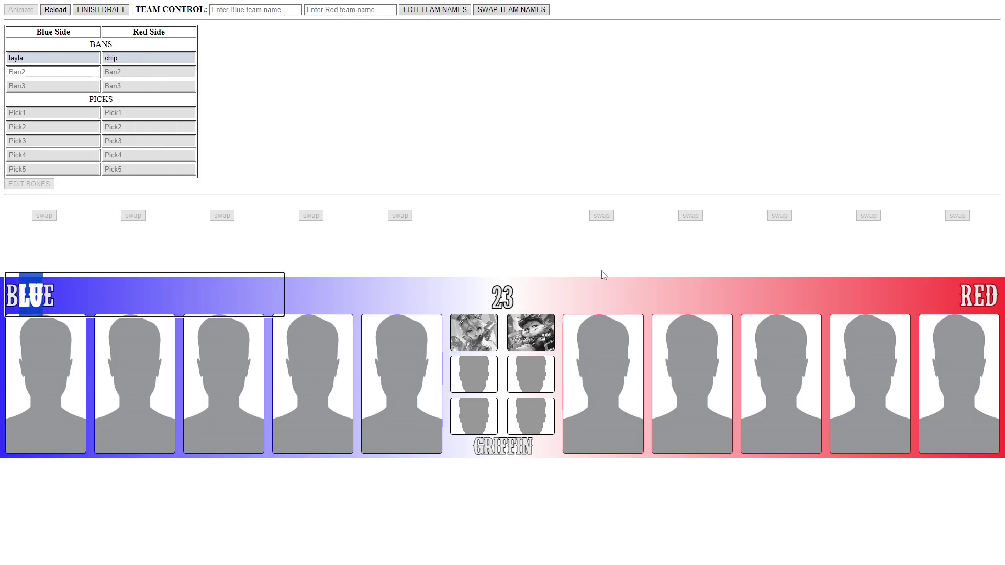
pyautogui.click(978, 293)
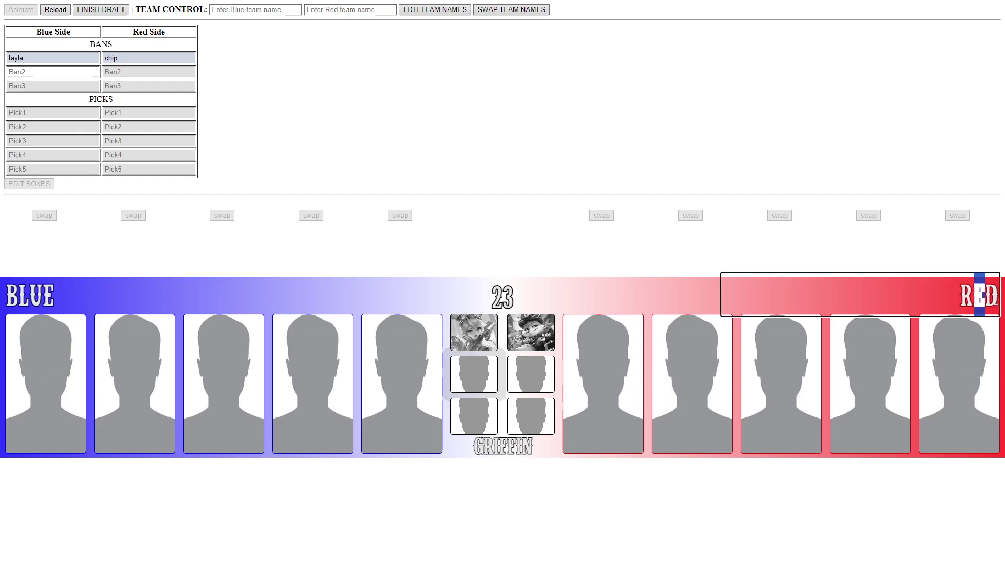
# Step: Apply saved team names SRG for blue and TDK for red
pyautogui.click(257, 10)
pyautogui.click(266, 45)
pyautogui.click(350, 9)
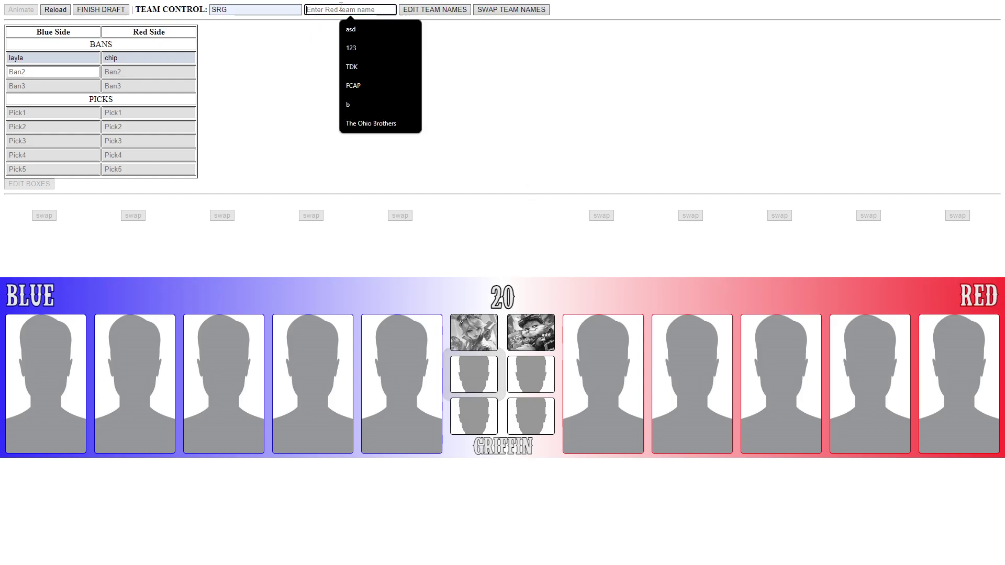
pyautogui.click(358, 72)
pyautogui.click(458, 11)
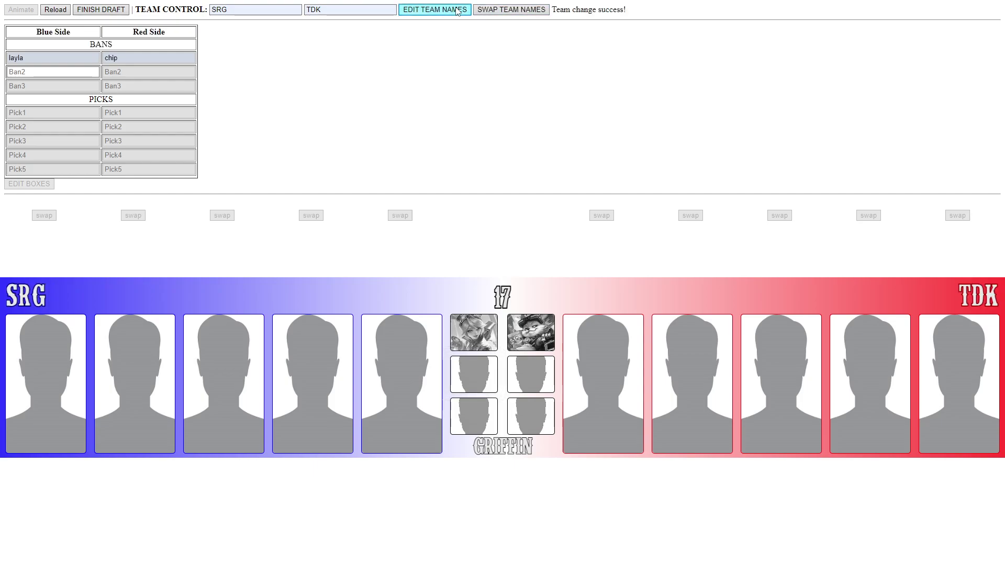
# Step: Edit the name fields so TDK is blue and SRG is red, and apply them
pyautogui.doubleClick(251, 11)
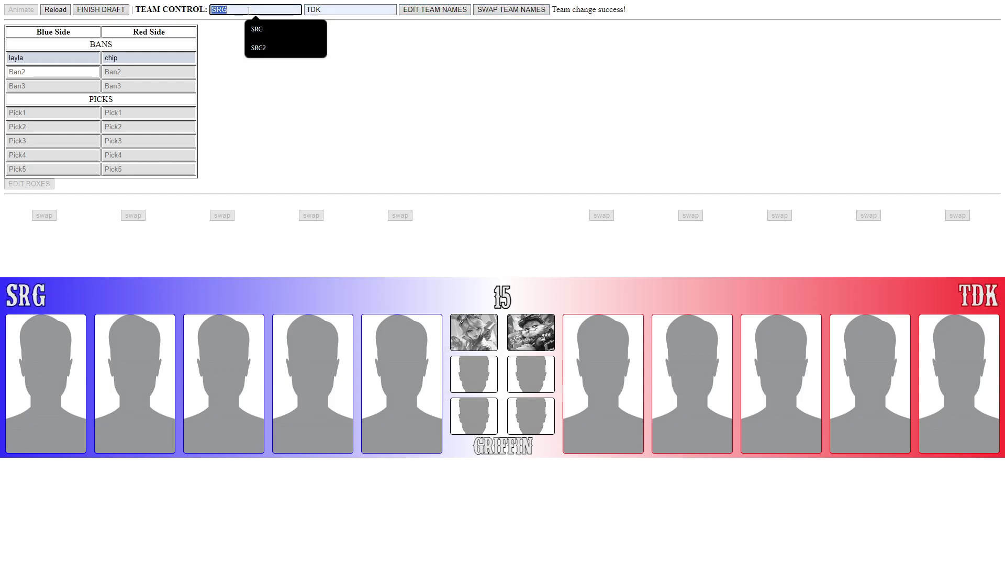
pyautogui.press('BackSpace')
pyautogui.doubleClick(316, 10)
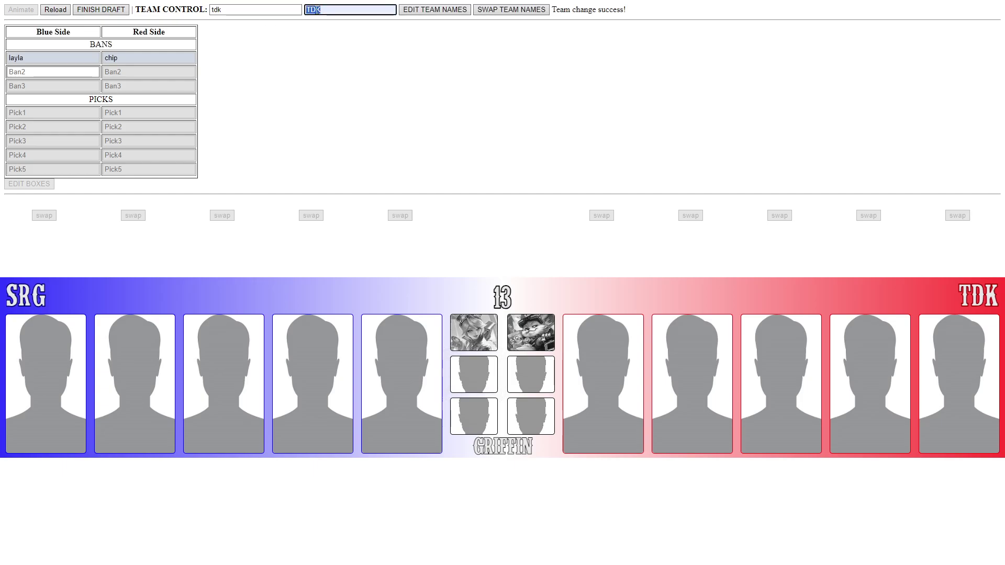
pyautogui.write('srg')
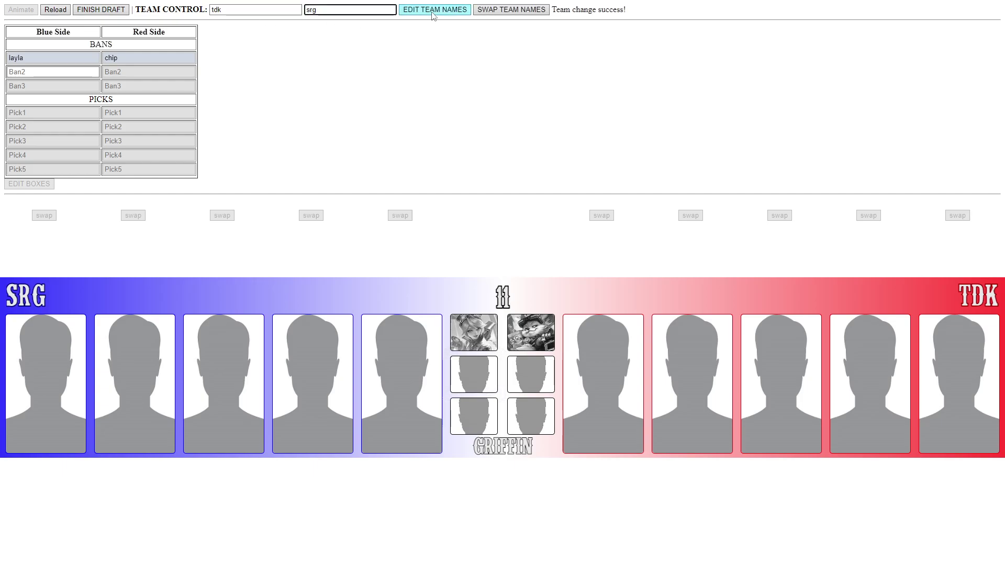
pyautogui.click(433, 11)
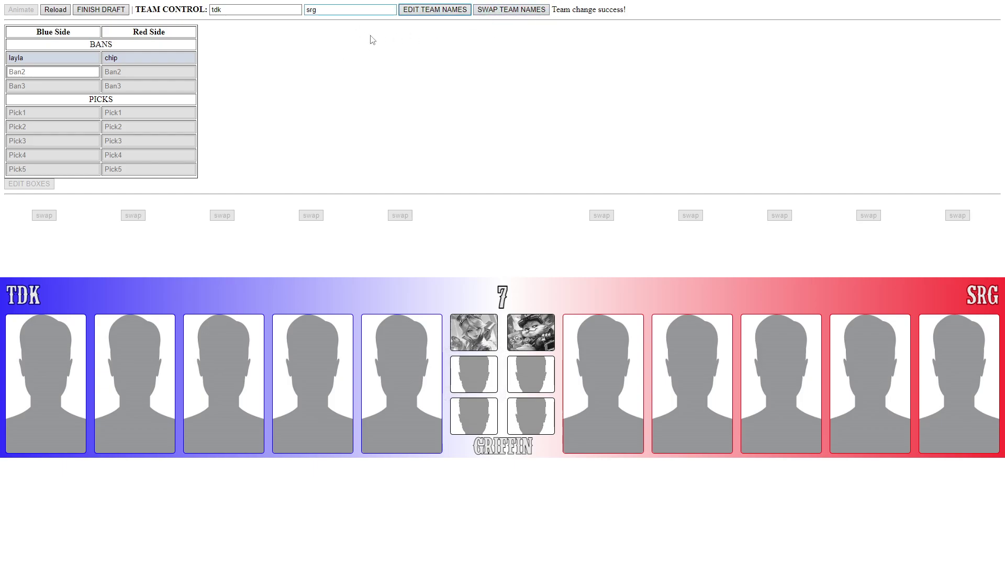
pyautogui.click(93, 71)
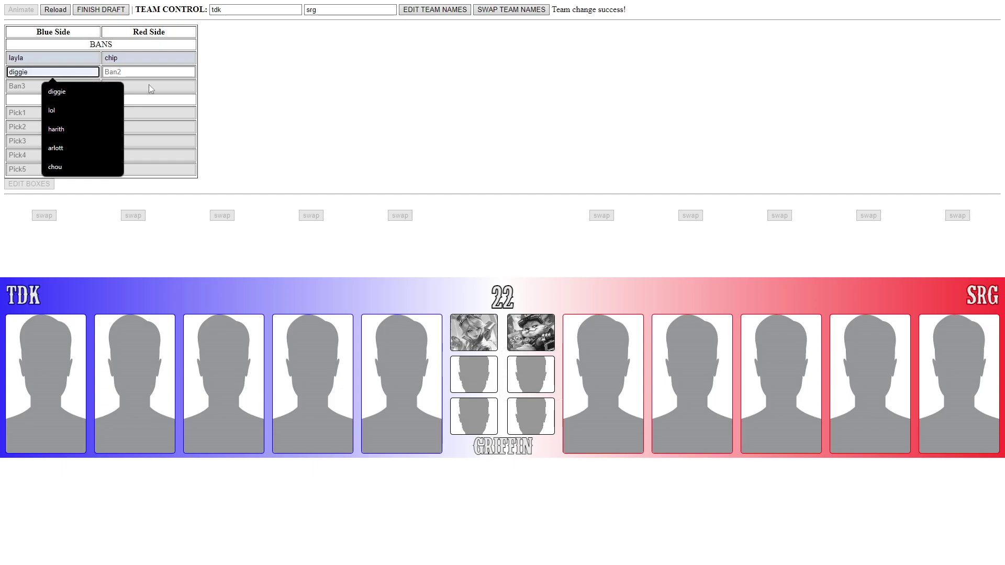
# Step: Review the red second ban hero suggestions, then mark blue slot 5 for a portrait swap
pyautogui.click(116, 68)
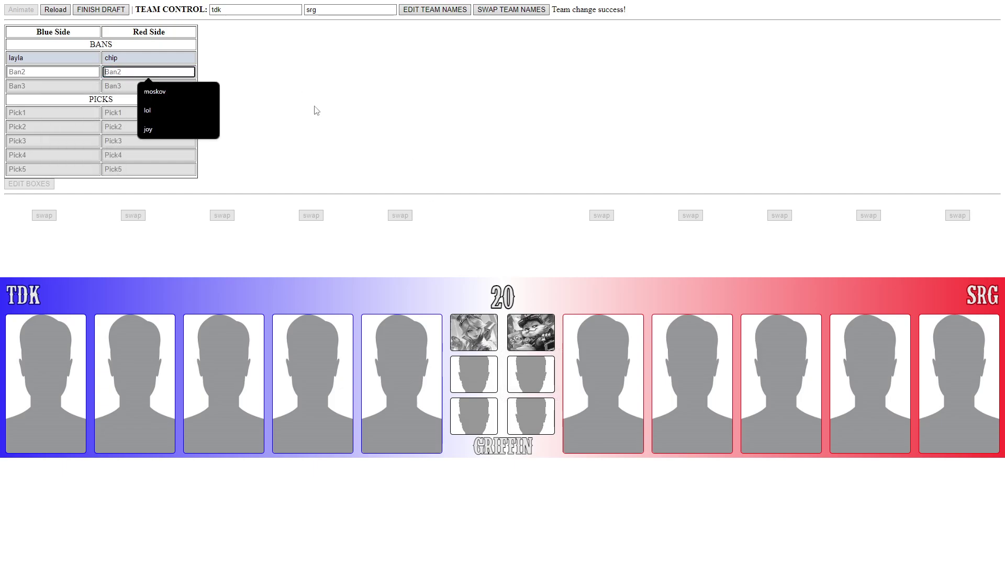
pyautogui.click(252, 70)
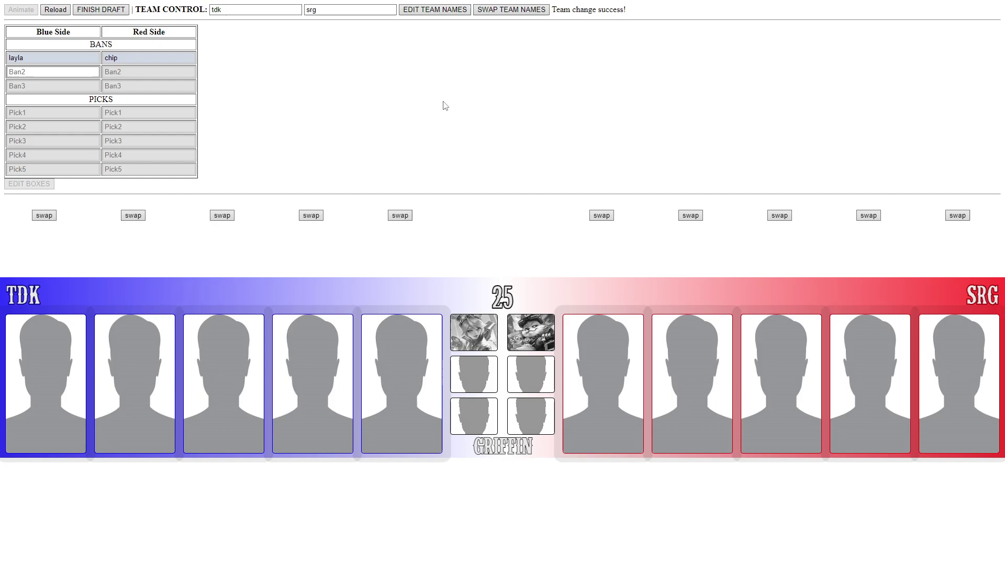
pyautogui.click(404, 217)
# Step: Reload and restart the draft, then pick terizla as red Pick1 and kadita as blue Pick4
pyautogui.click(597, 215)
pyautogui.press('F5')
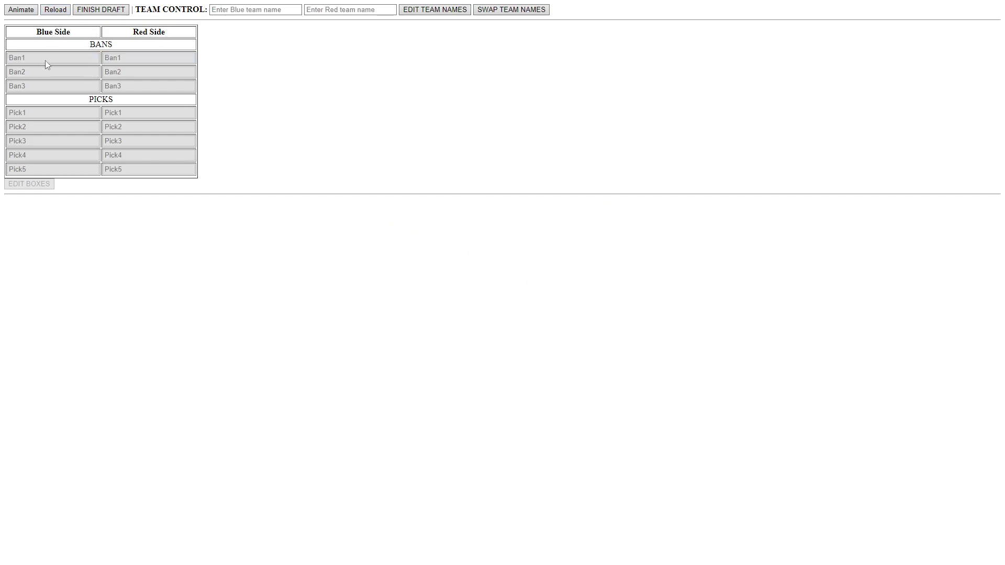
pyautogui.click(21, 10)
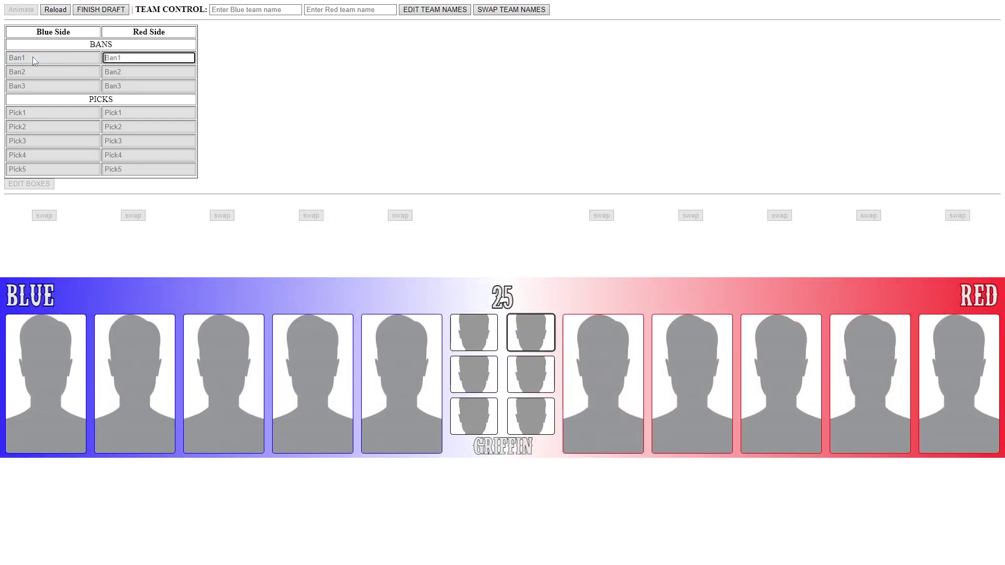
pyautogui.write('terizla')
pyautogui.click(146, 129)
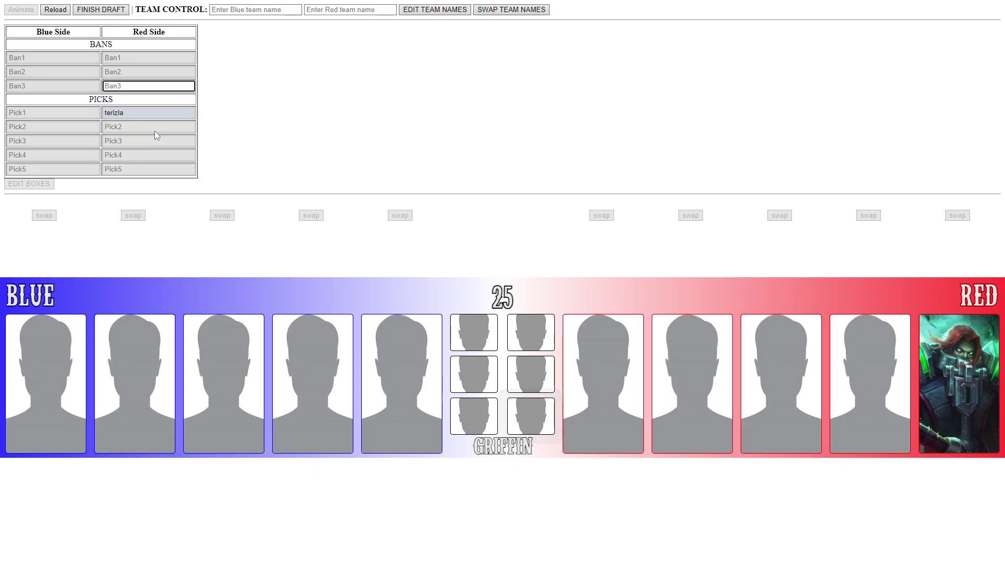
pyautogui.click(76, 155)
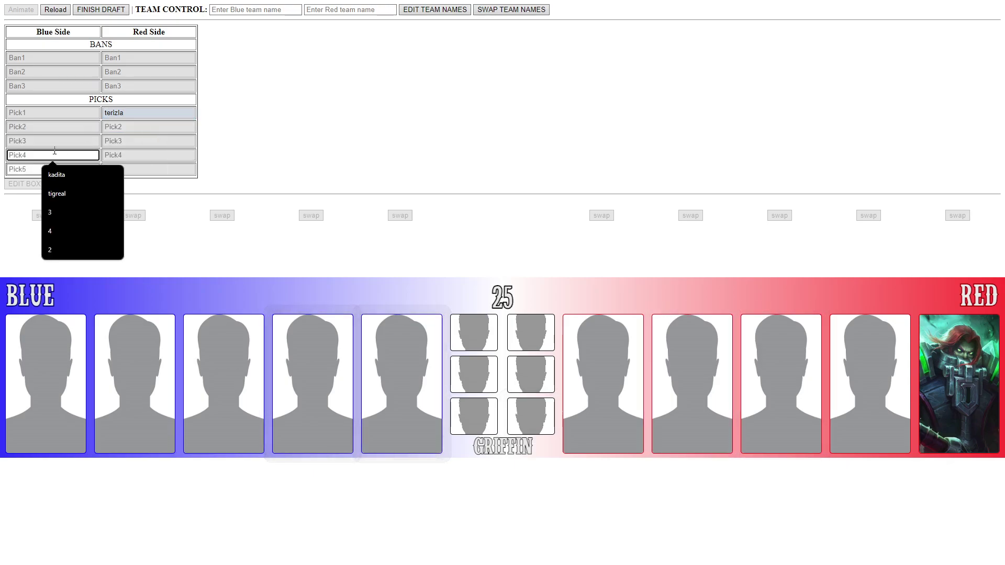
pyautogui.click(70, 181)
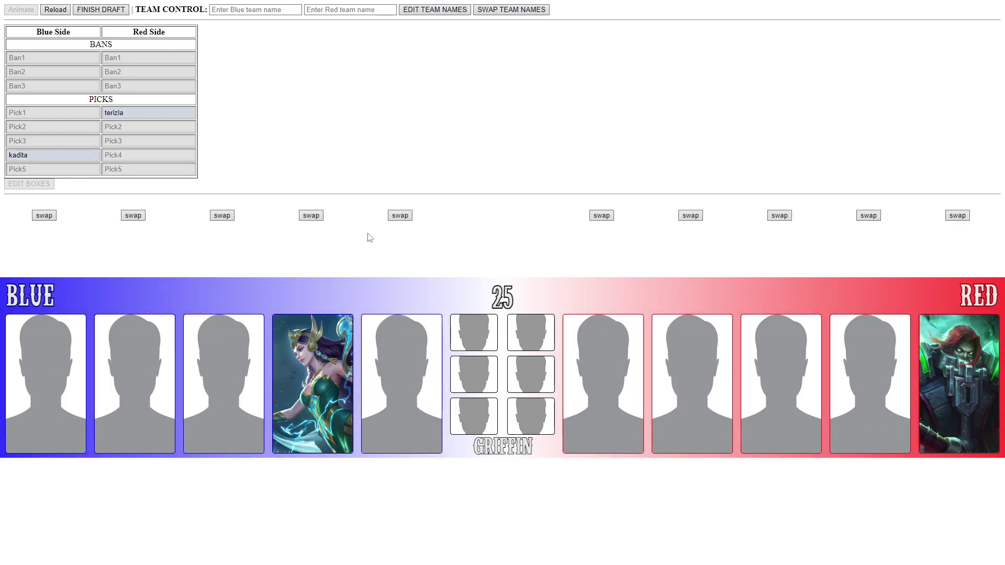
# Step: Move kadita from blue slot 4 through red slot 1 and blue slot 5 into red slot 2
pyautogui.click(311, 216)
pyautogui.click(602, 215)
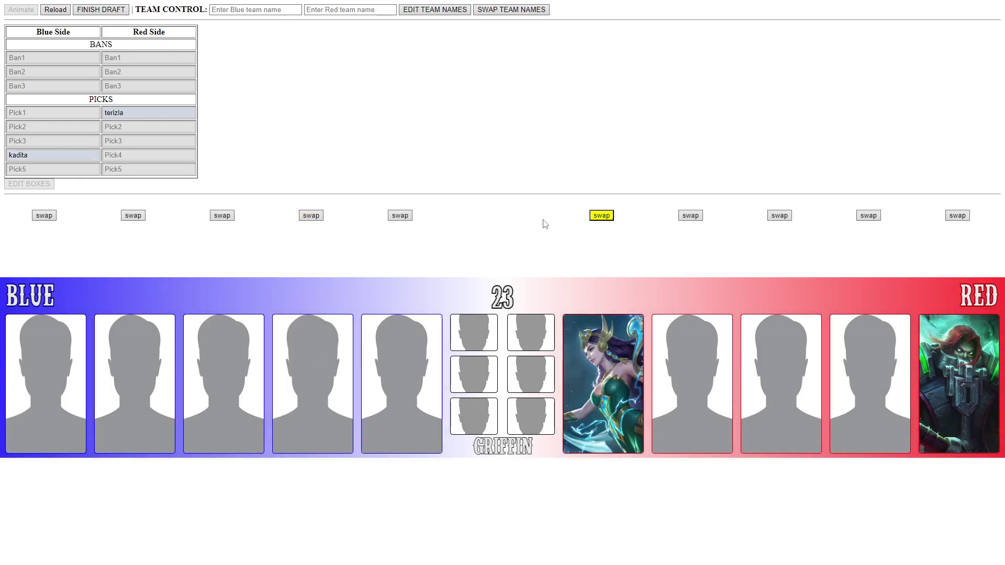
pyautogui.click(400, 215)
pyautogui.click(400, 215)
pyautogui.click(690, 215)
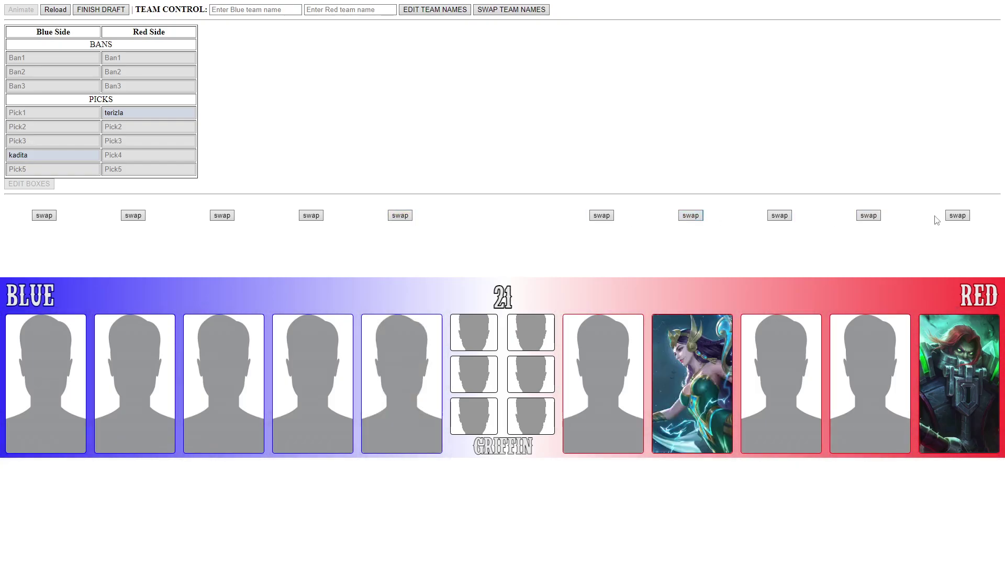
# Step: Shuffle portraits until kadita sits in blue slot 5 and terizla in red slot 1
pyautogui.click(957, 215)
pyautogui.click(602, 215)
pyautogui.click(602, 216)
pyautogui.click(400, 215)
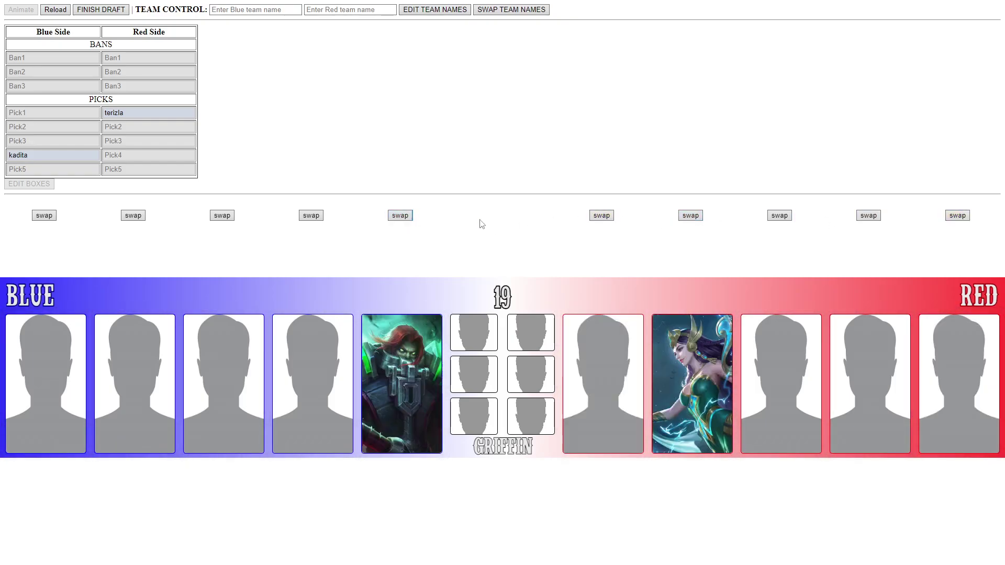
pyautogui.click(691, 215)
pyautogui.click(601, 216)
pyautogui.click(602, 215)
pyautogui.click(400, 216)
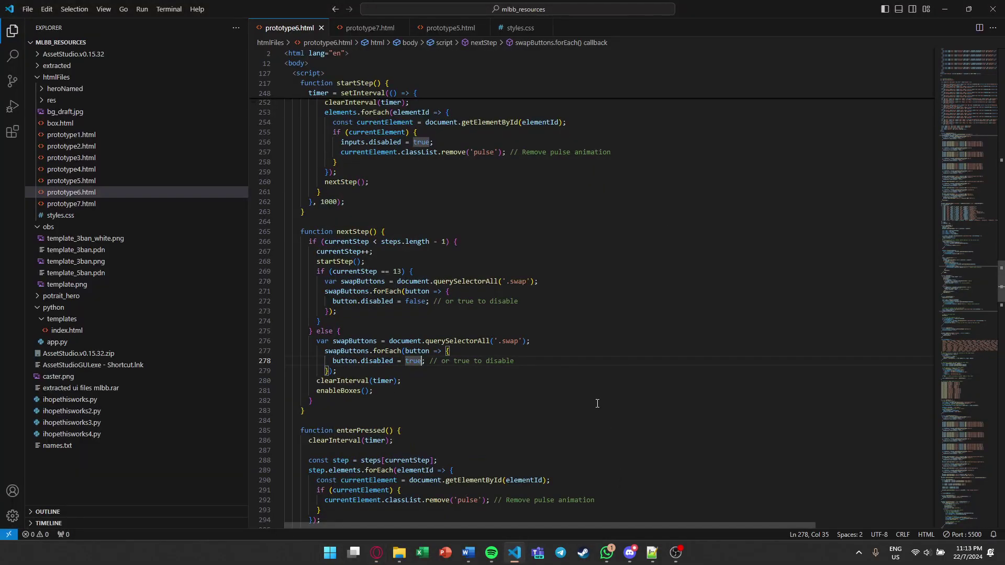
# Step: Select all of prototype6.html, scroll through its script, then switch to styles.css
pyautogui.hotkey('ctrl', 'a')
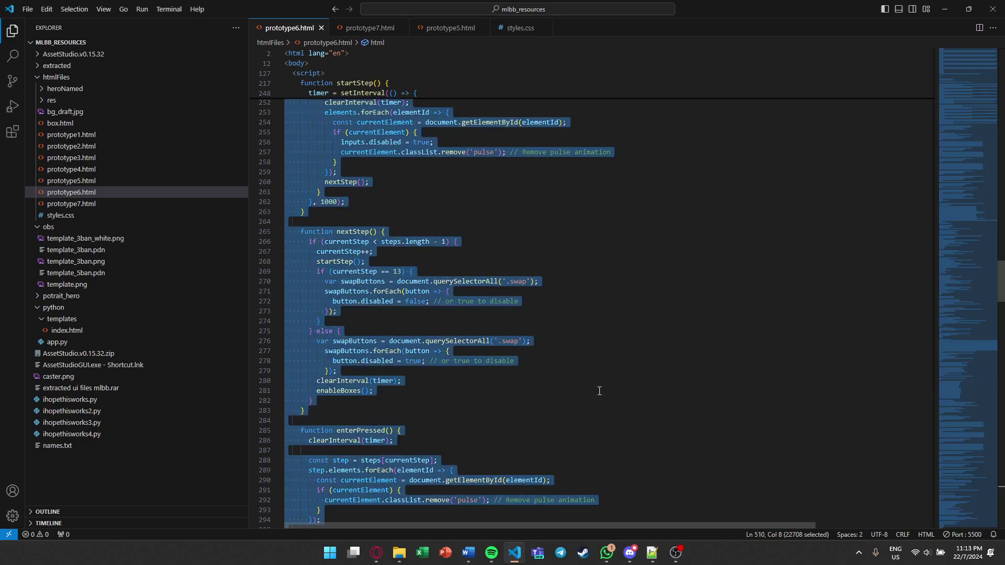
pyautogui.scroll(-15, 600, 391)
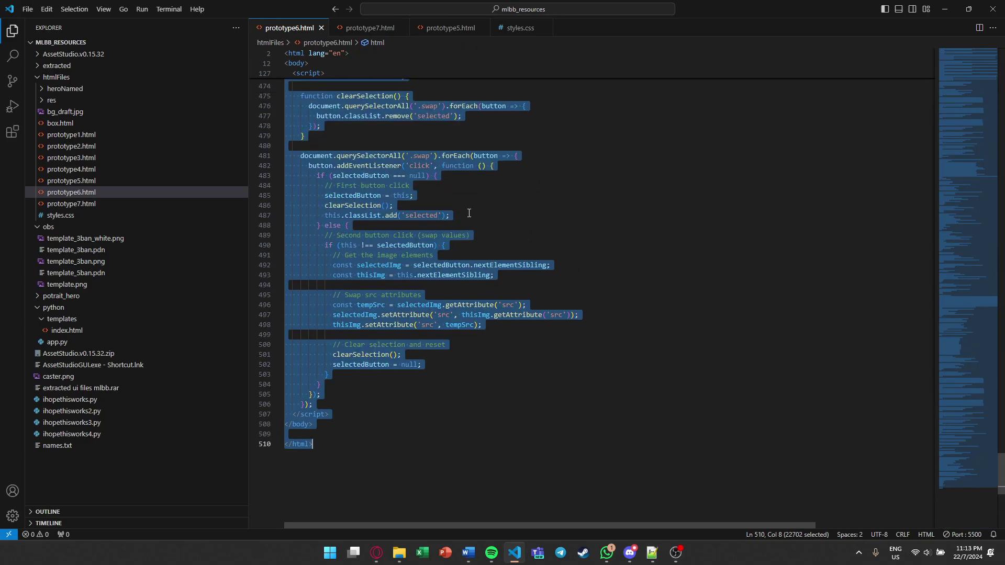
pyautogui.click(525, 34)
pyautogui.click(517, 210)
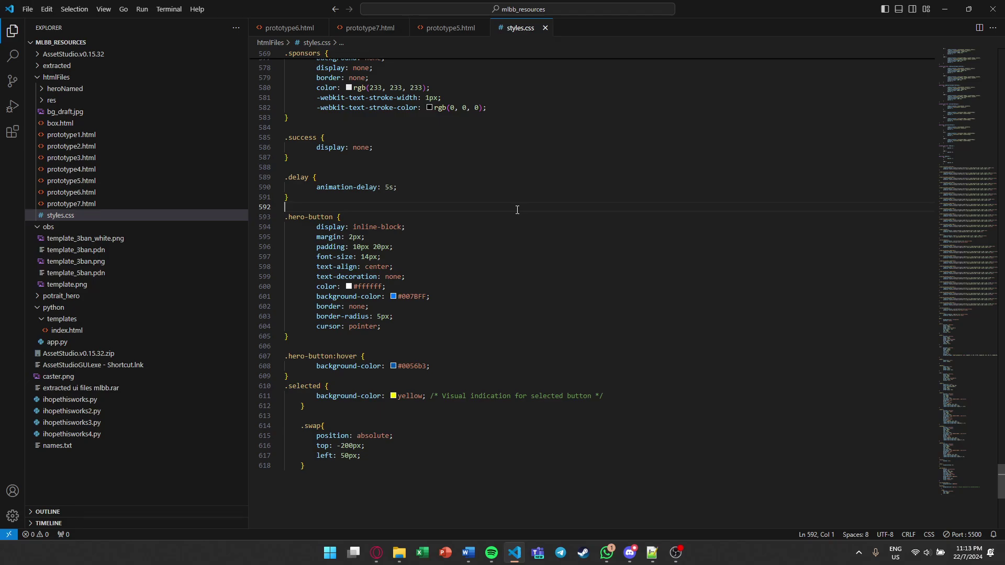
# Step: Reformat the whole styles.css so the .selected and .swap rules are properly indented
pyautogui.hotkey('ctrl', 'a')
pyautogui.hotkey('ctrl', 'f')
pyautogui.click(518, 209)
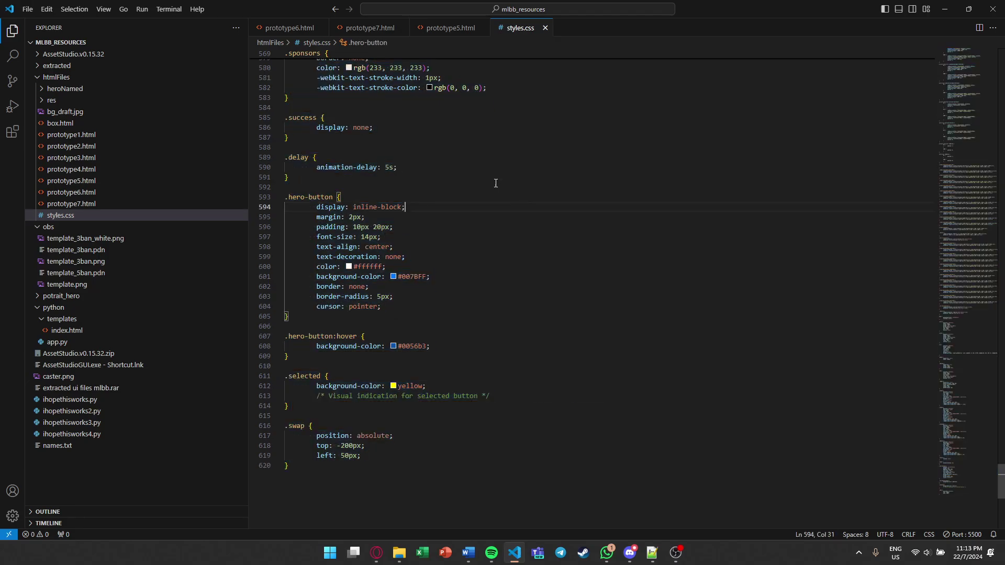
# Step: Browse down through the slide-in animation rules, checking the 0.5s both; value on line 362
pyautogui.moveTo(983, 293); pyautogui.dragTo(939, 288)
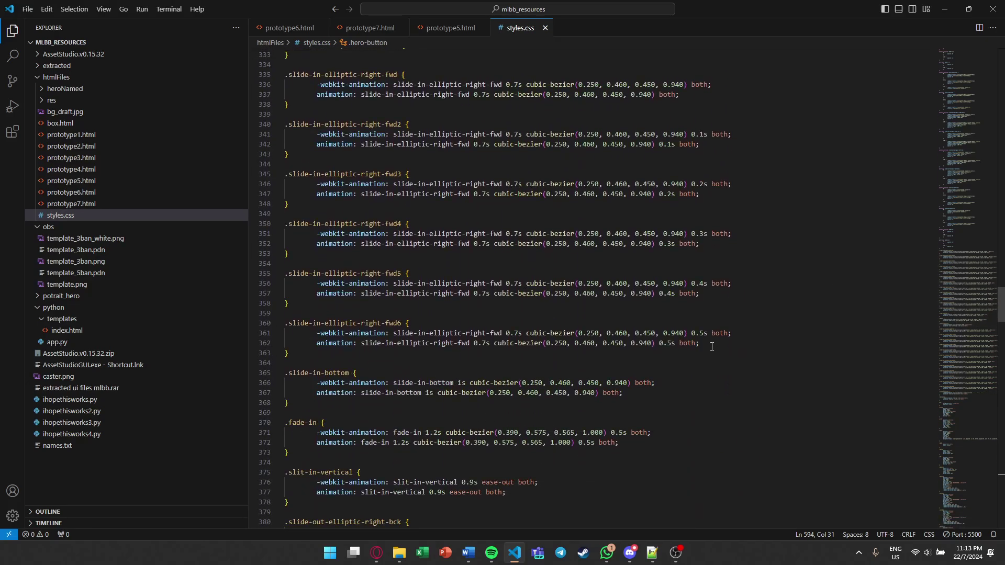
pyautogui.moveTo(712, 346); pyautogui.dragTo(664, 344)
pyautogui.press('Down')
pyautogui.press('Down')
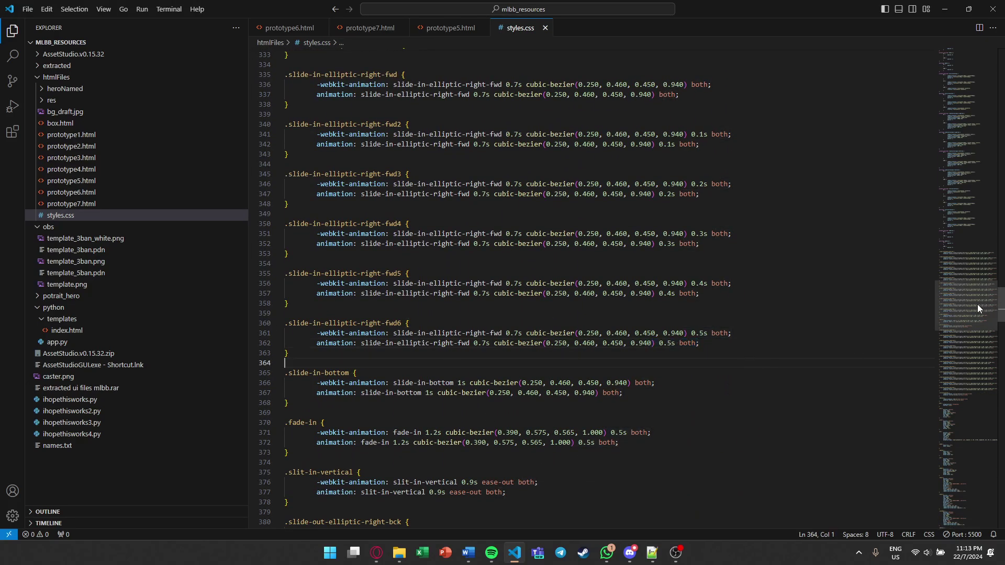
pyautogui.moveTo(978, 304); pyautogui.dragTo(954, 471)
# Step: Return to prototype6.html and move through its script toward the heroNames array
pyautogui.click(278, 30)
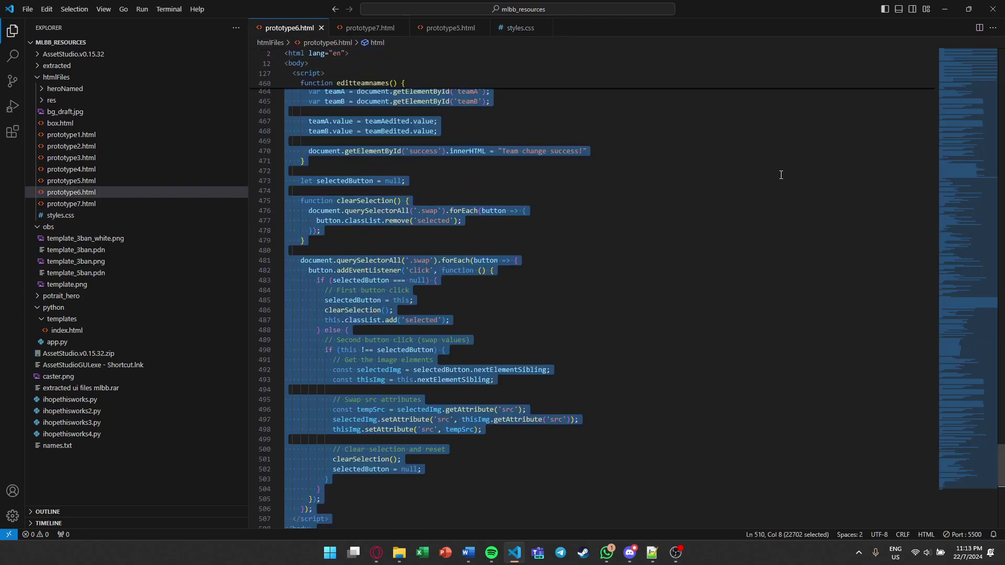
pyautogui.click(963, 291)
pyautogui.click(975, 403)
pyautogui.moveTo(975, 400); pyautogui.dragTo(966, 339)
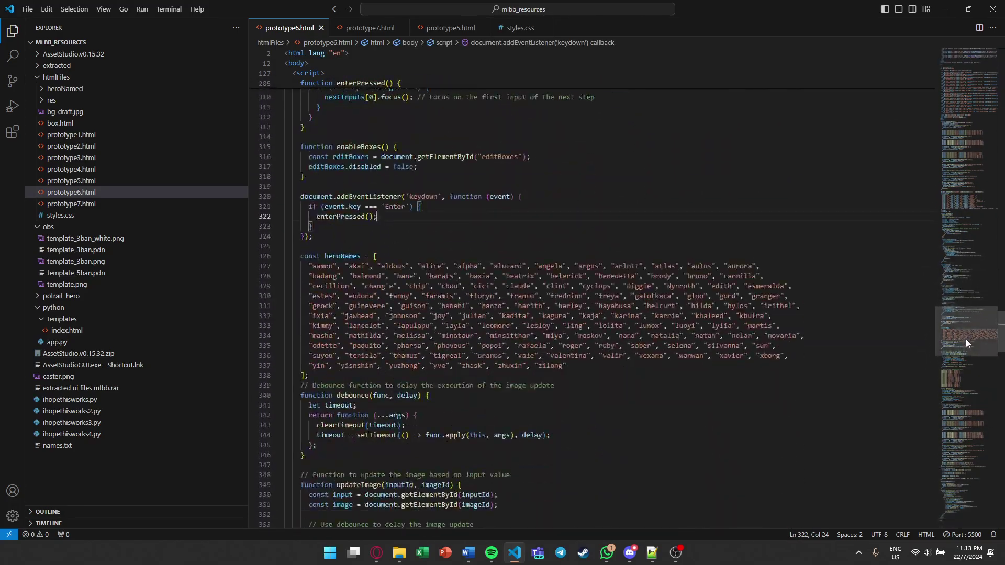
# Step: Highlight the heroNames list entries, then scroll up to the control-panel markup
pyautogui.moveTo(791, 370); pyautogui.dragTo(301, 256)
pyautogui.click(447, 266)
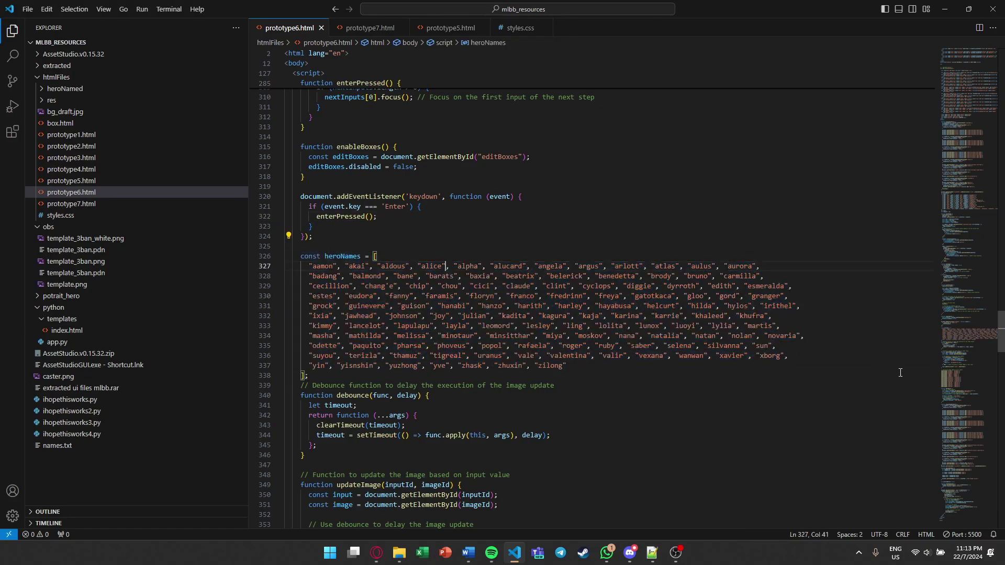
pyautogui.moveTo(960, 349); pyautogui.dragTo(963, 77)
pyautogui.click(866, 158)
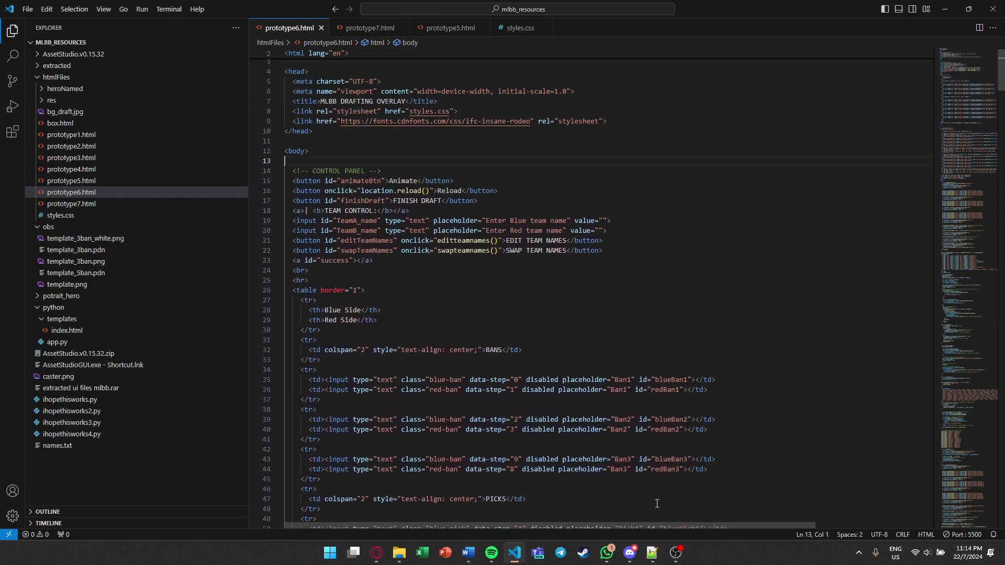